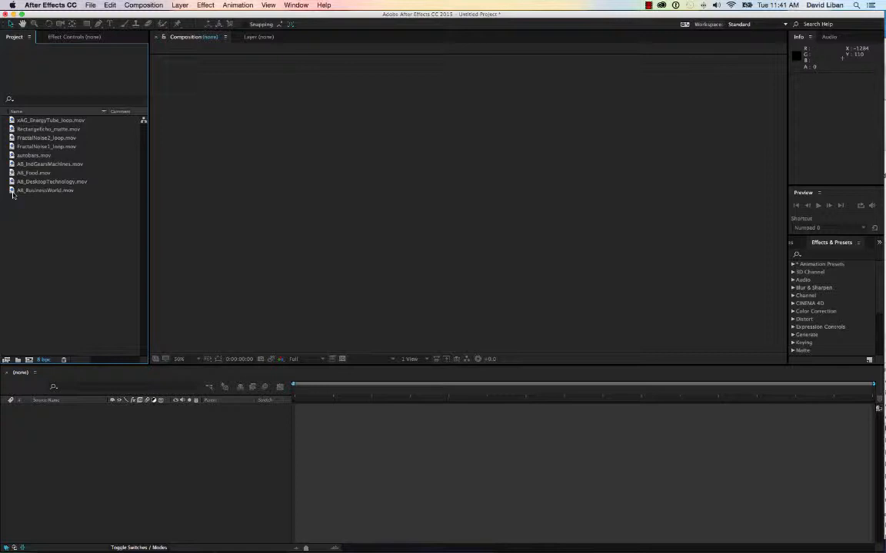
Open the autobars.mov footage and preview its moving vertical bars.
click(13, 192)
double_click(15, 155)
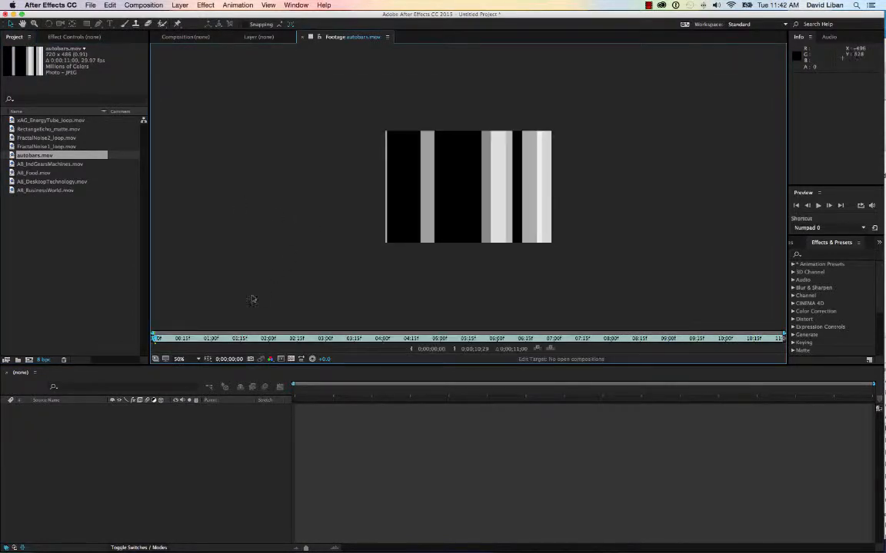
key(space)
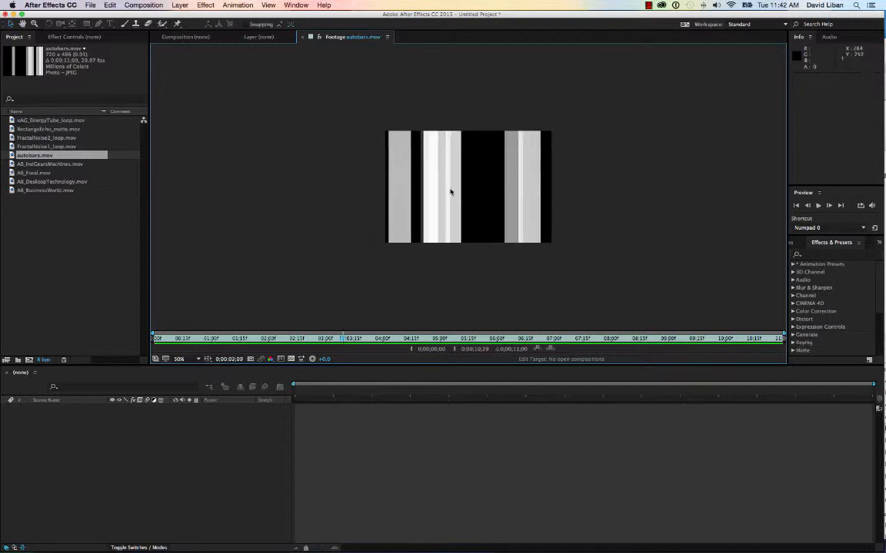
key(space)
key(space)
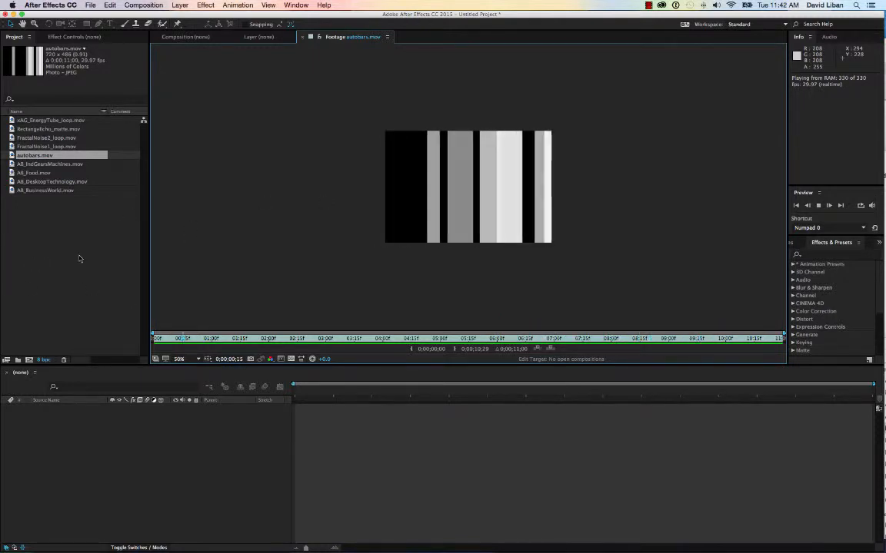
key(space)
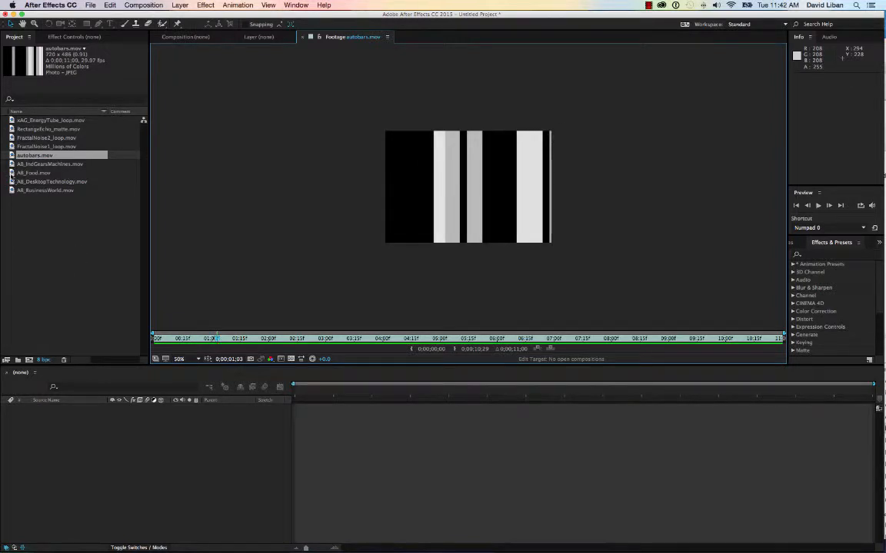
Open the AB_DesktopTechnology.mov and AB_BusinessWorld.mov clips to view their footage.
click(11, 173)
double_click(11, 181)
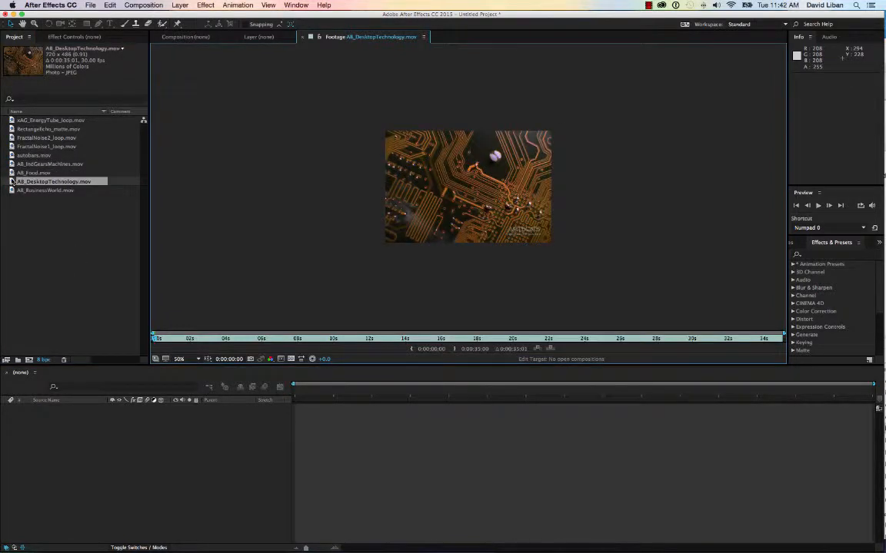
click(11, 190)
double_click(13, 190)
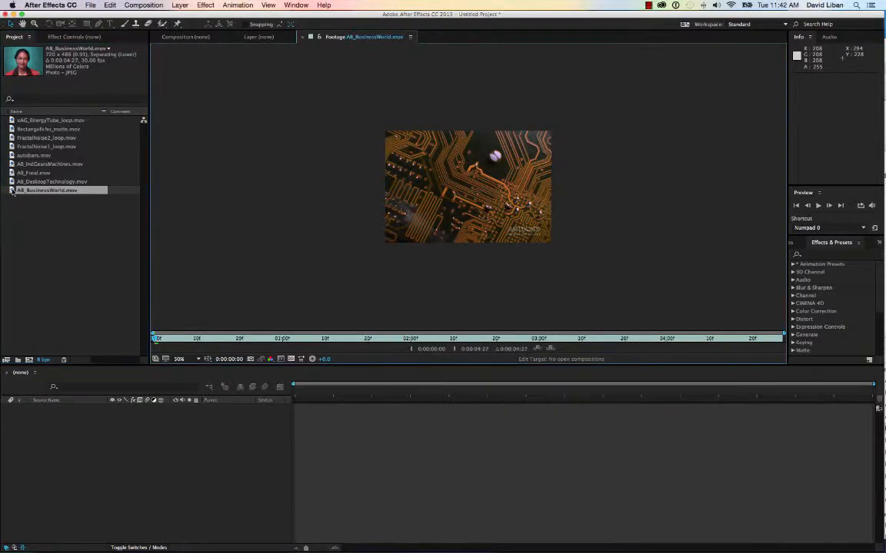
Create a composition from AB_BusinessWorld.mov and view it at 100%.
drag(11, 191, 29, 360)
scroll(439, 239, up, 5)
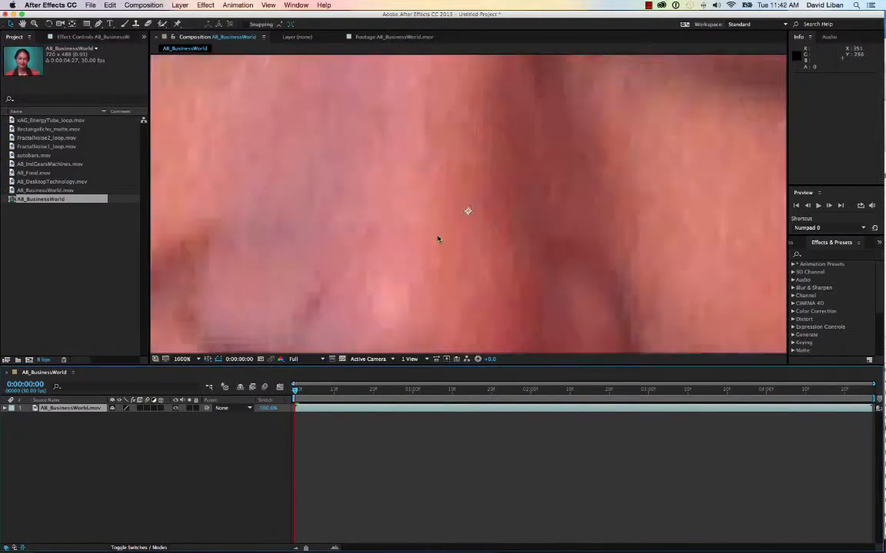
scroll(439, 239, down, 4)
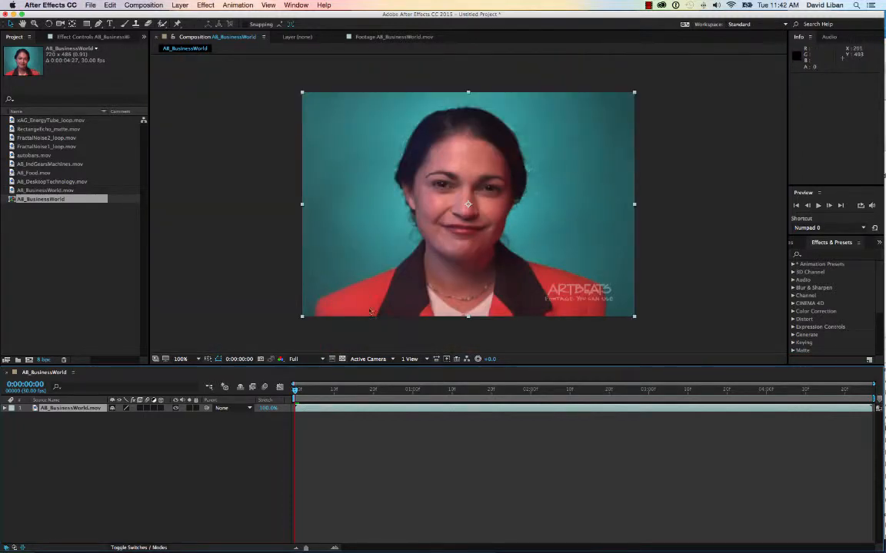
Add autobars.mov to the composition as a layer beneath AB_BusinessWorld.mov.
click(81, 238)
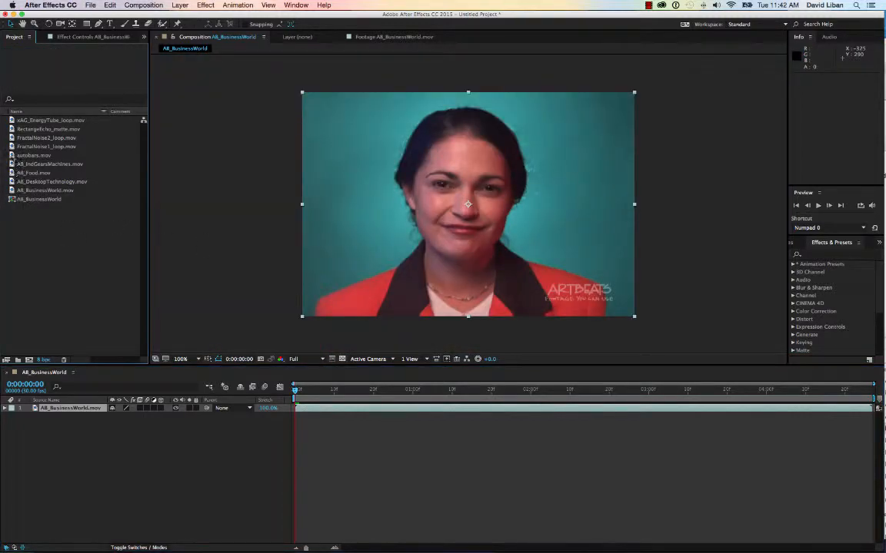
click(30, 155)
drag(12, 156, 82, 439)
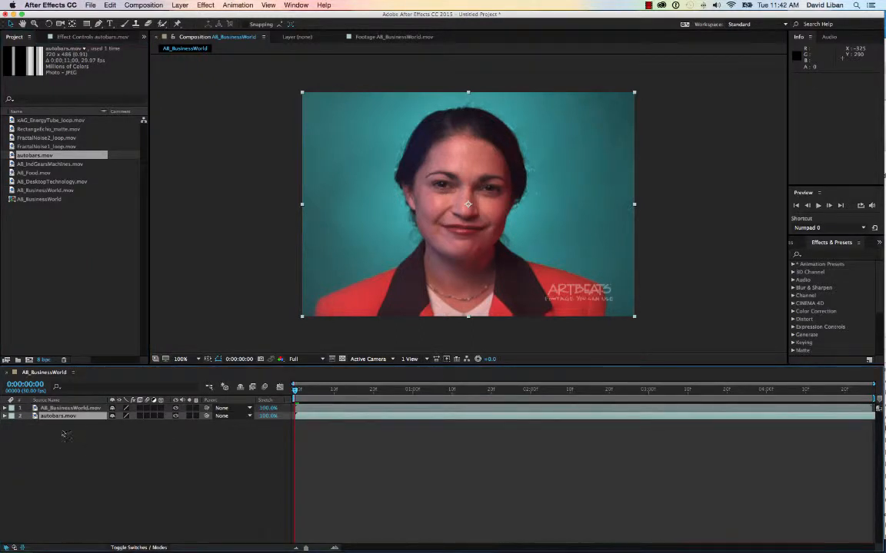
Apply the Displacement Map effect to the AB_BusinessWorld.mov layer and choose autobars.mov as its displacement map layer.
click(835, 257)
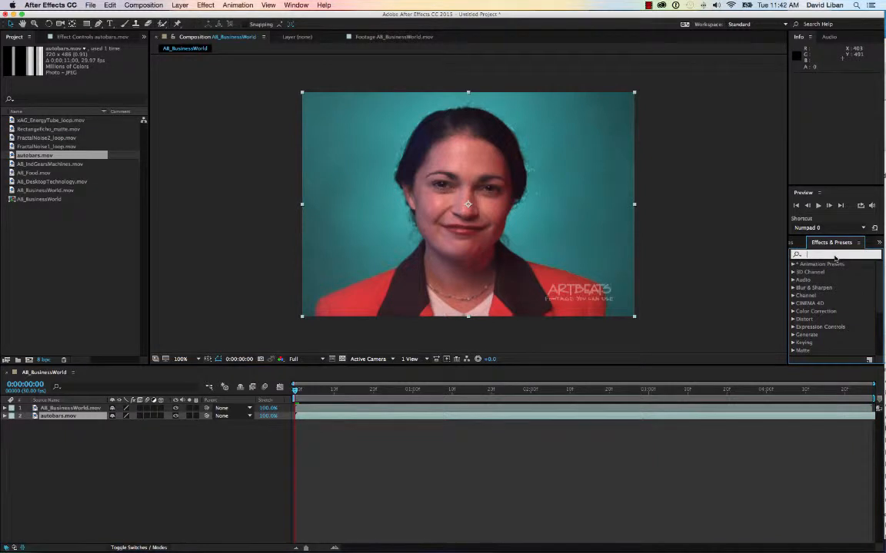
text(displ)
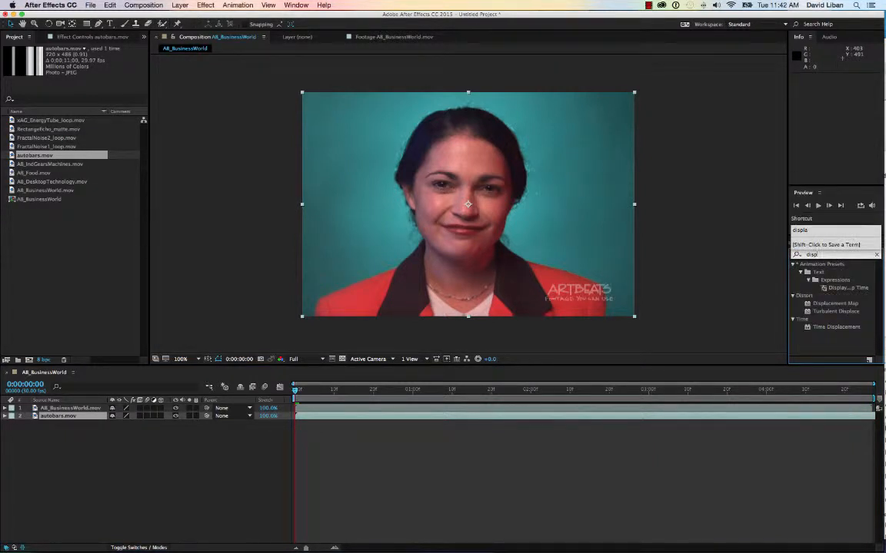
click(808, 304)
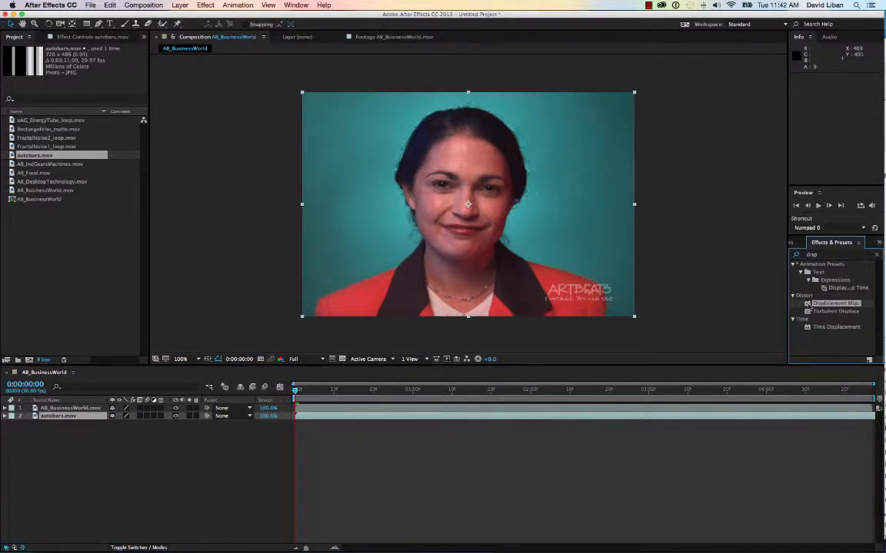
drag(809, 305, 319, 289)
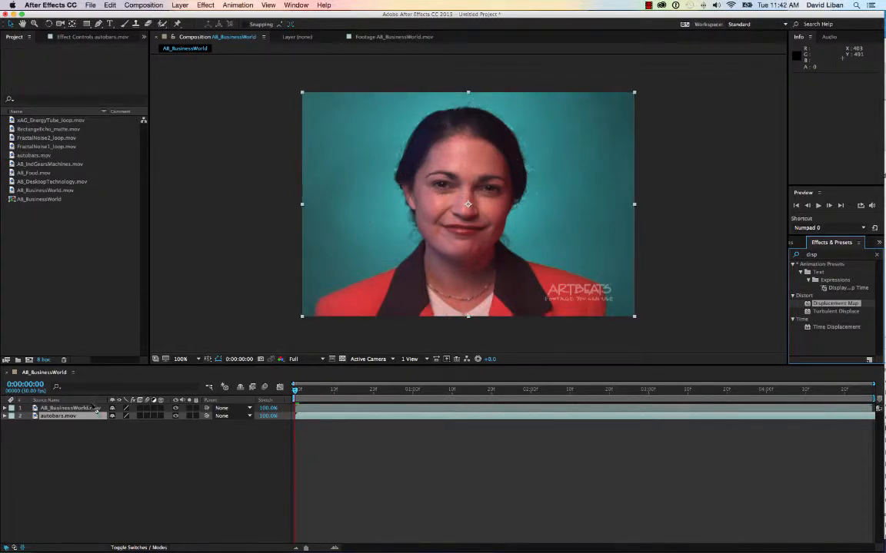
drag(95, 410, 93, 411)
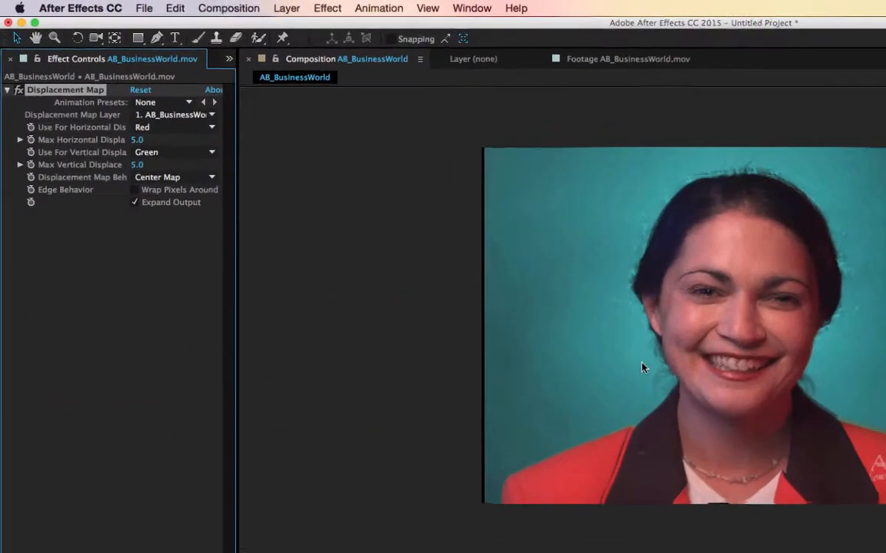
key(space)
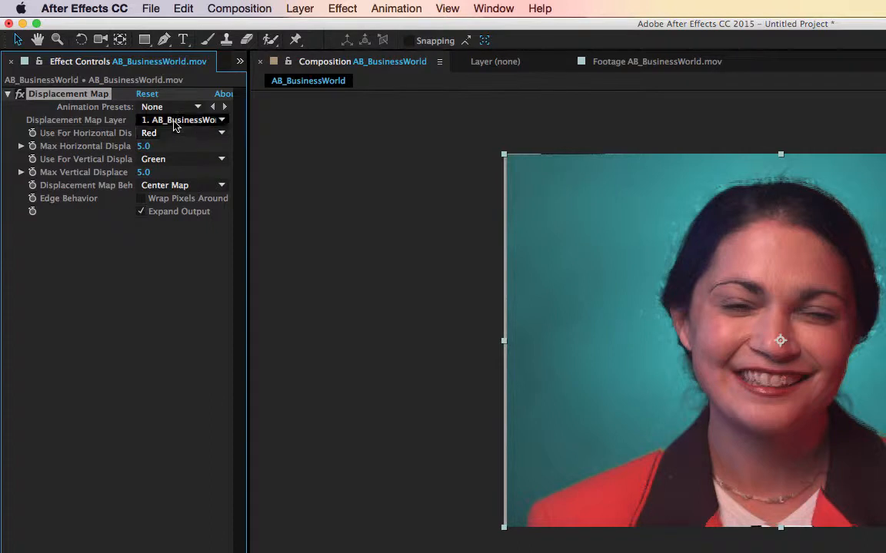
click(144, 120)
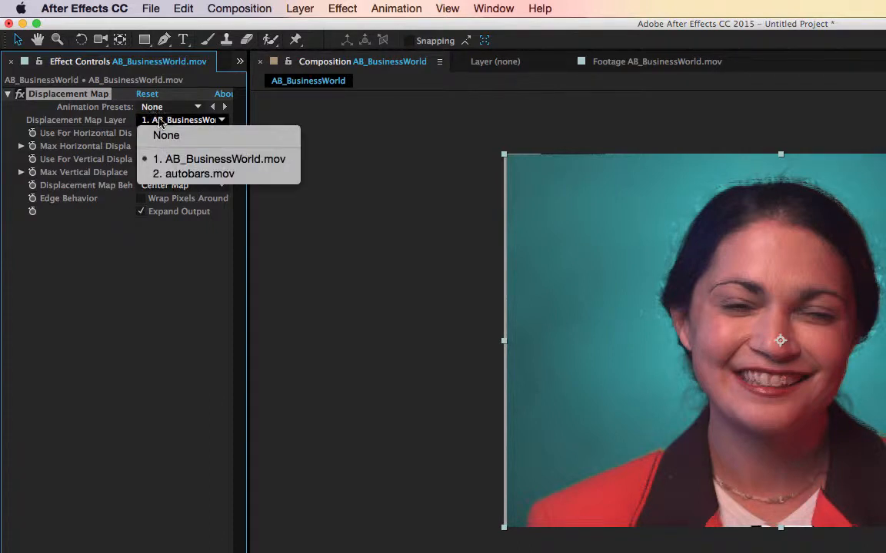
click(182, 175)
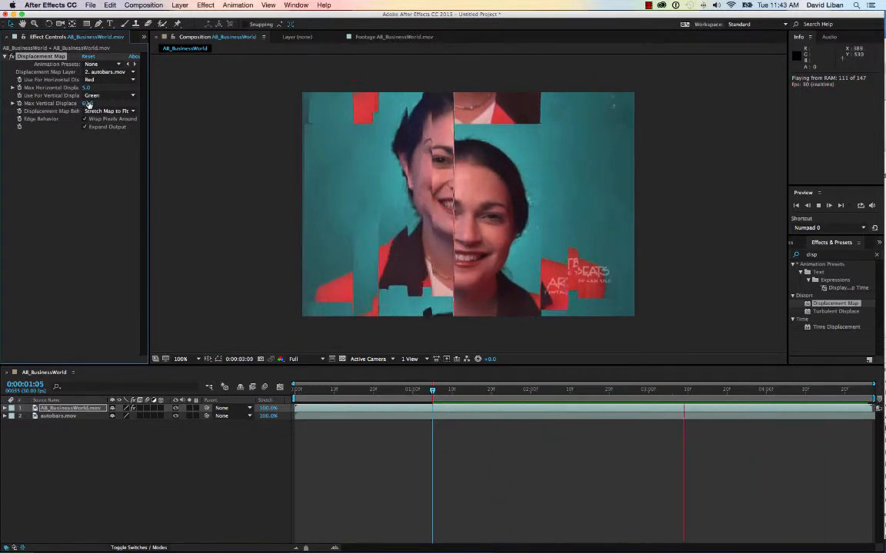
Set the Displacement Map's maximum vertical displacement to 0 and preview the composition.
drag(88, 104, 34, 105)
key(space)
key(space)
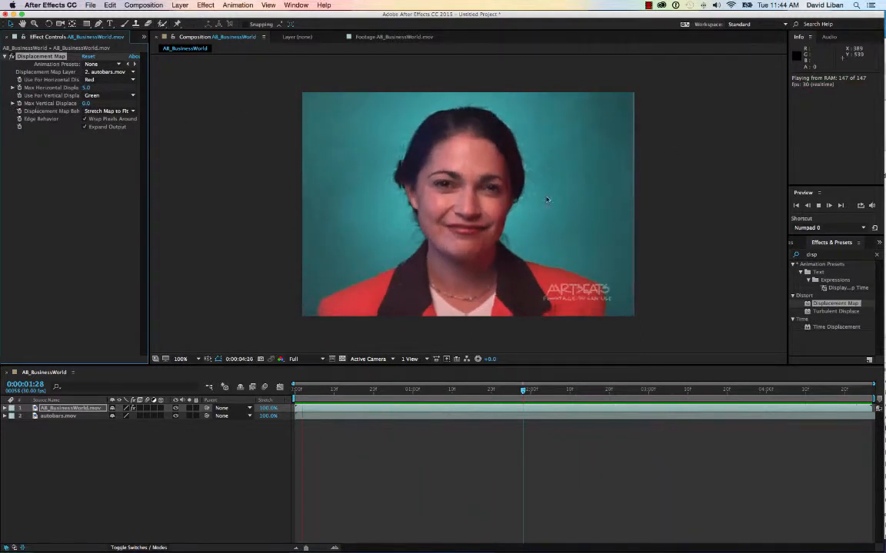
key(space)
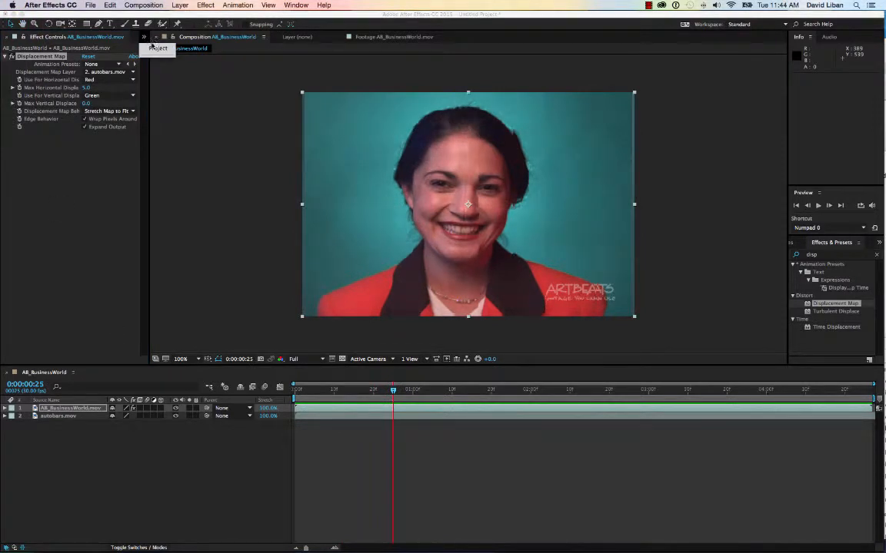
Add FractalNoise1_loop.mov to the composition as the bottom layer, beneath autobars.mov.
click(155, 47)
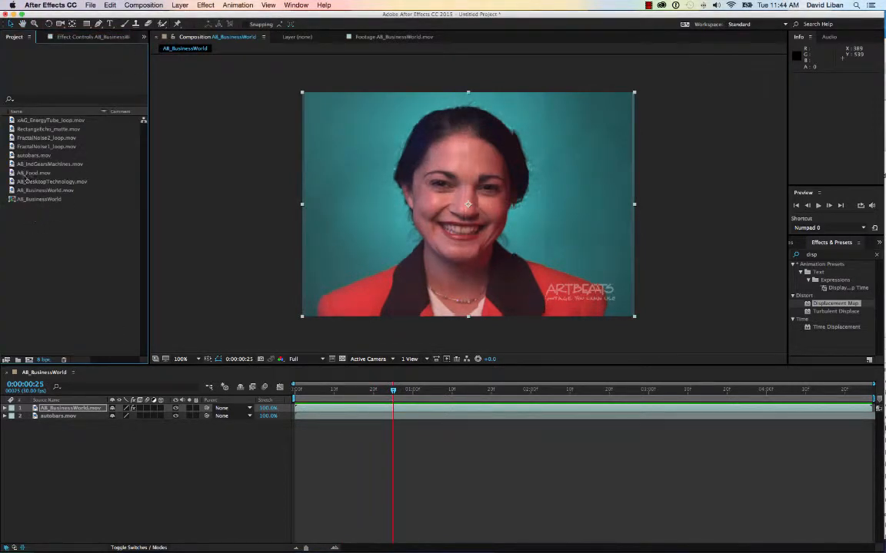
click(12, 147)
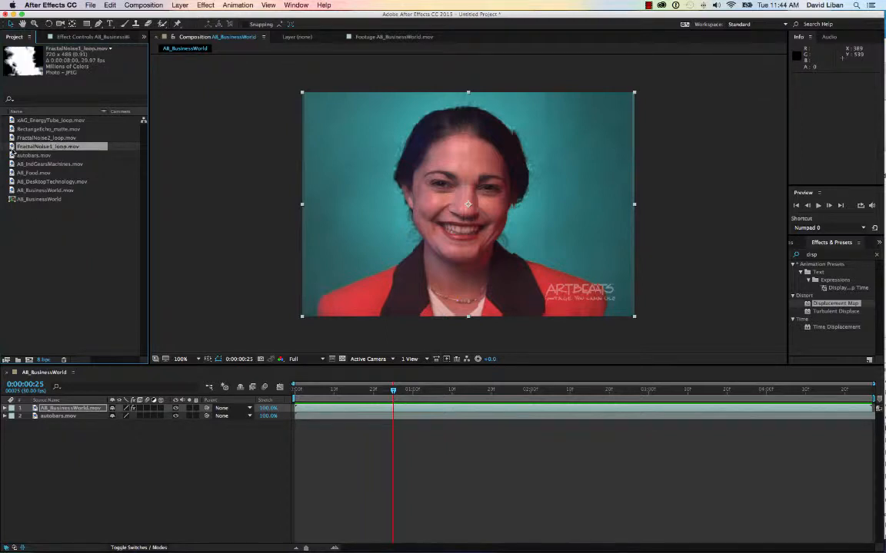
drag(12, 147, 92, 461)
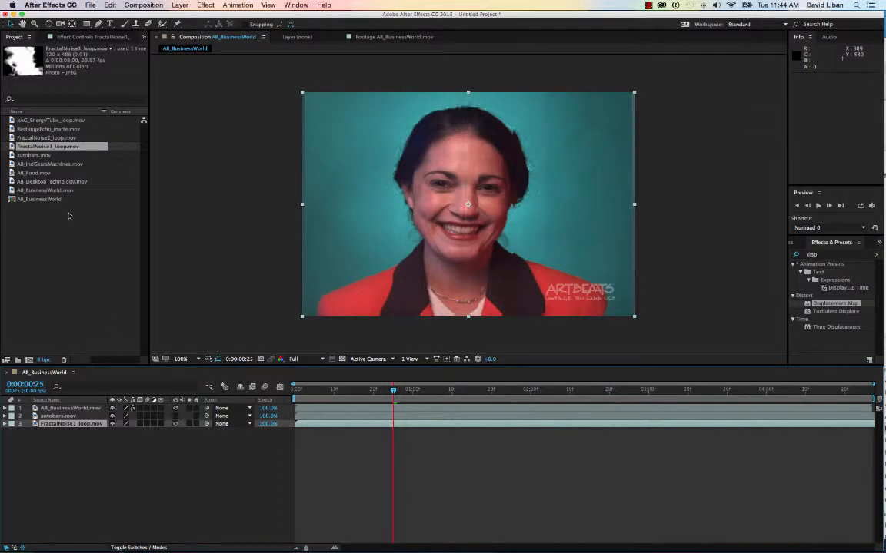
Change the AB_BusinessWorld.mov layer's displacement map source to FractalNoise1_loop.mov and preview the distortion.
click(83, 409)
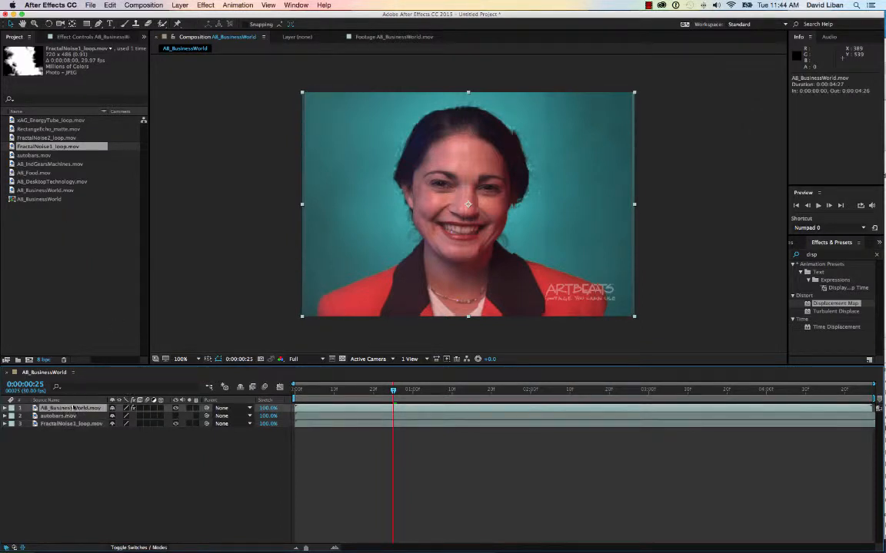
click(88, 36)
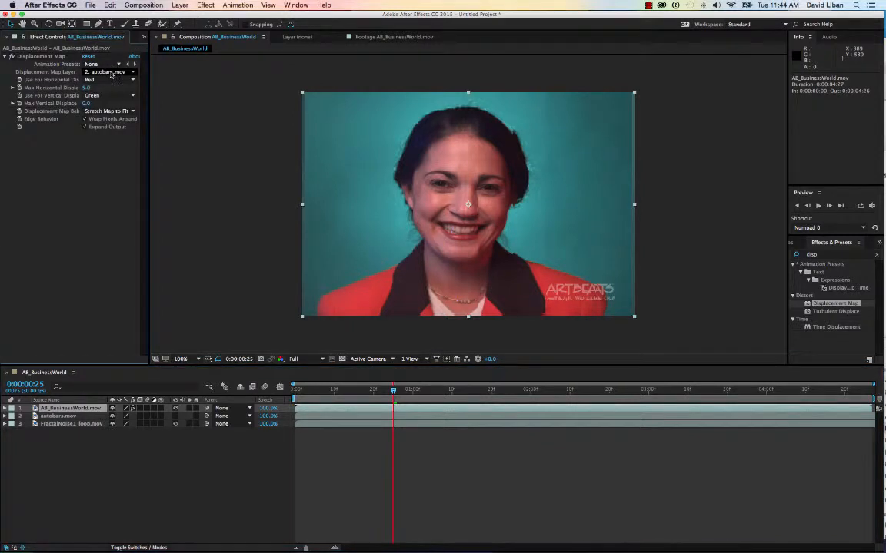
click(112, 73)
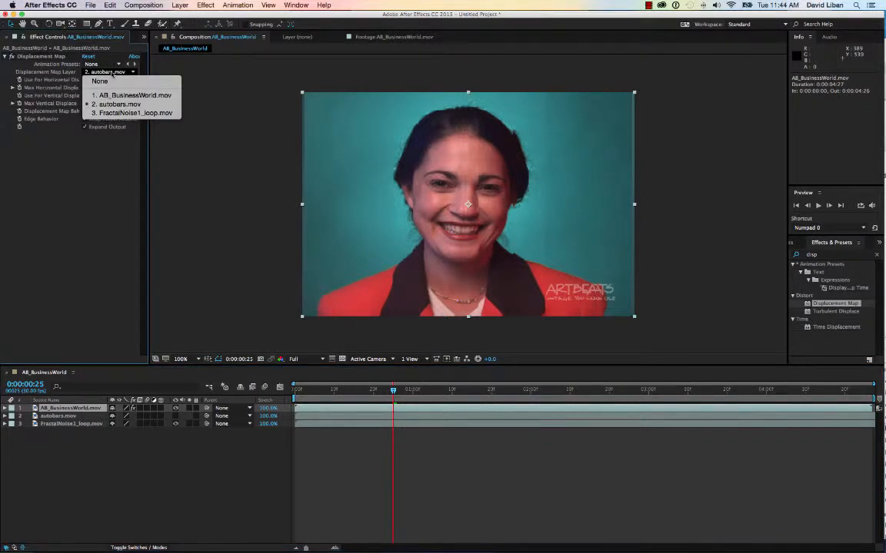
click(121, 113)
key(space)
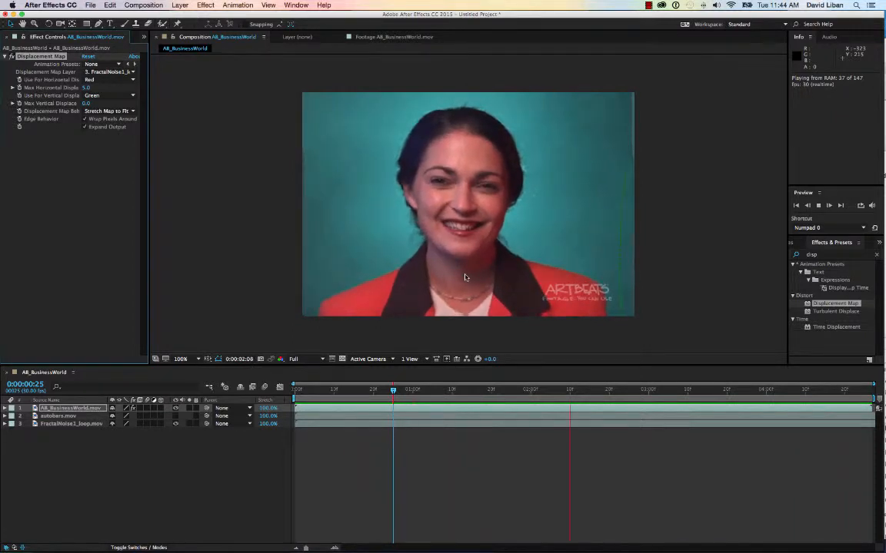
key(space)
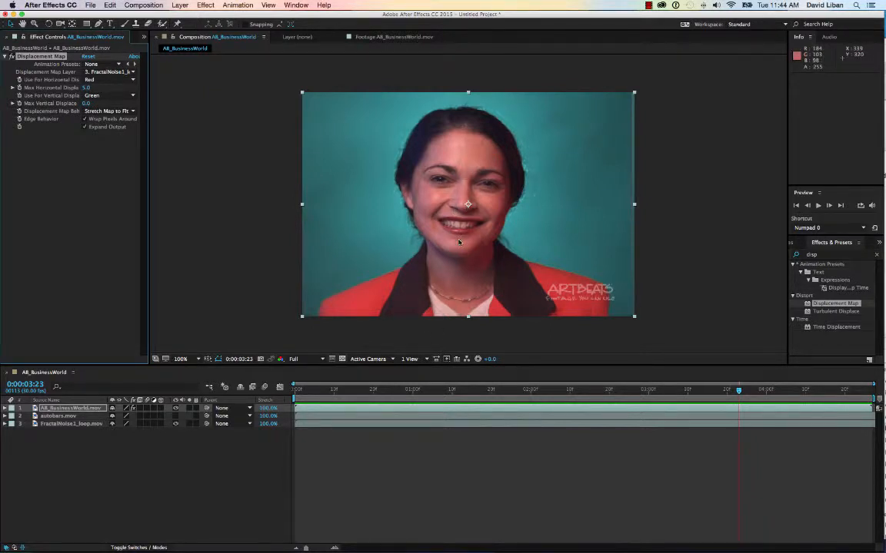
click(649, 5)
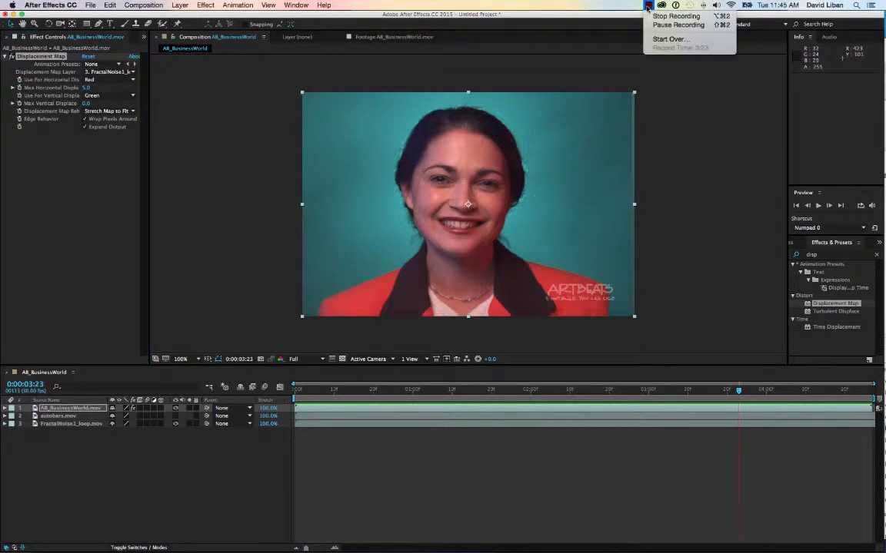
click(686, 26)
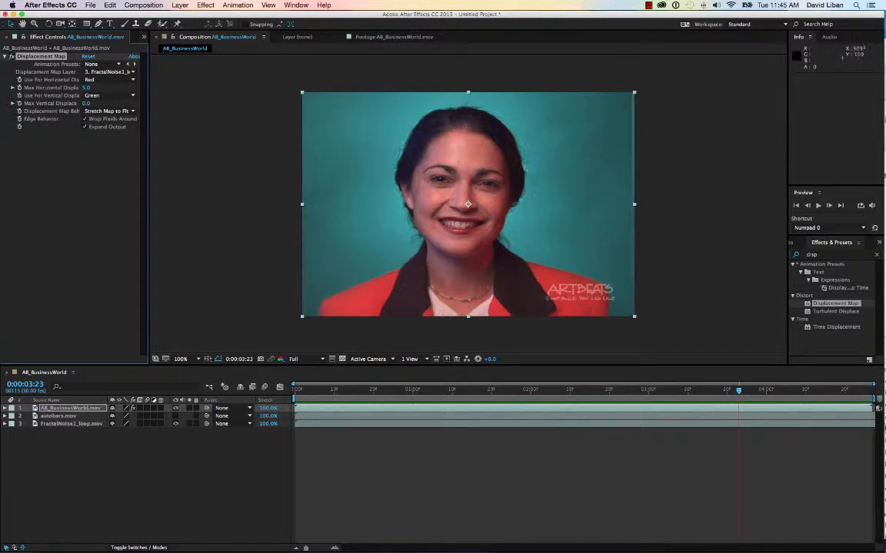
Switch to Photoshop with the Pretty face.jpg portrait and reposition its window on the screen.
mouse_move(884, 118)
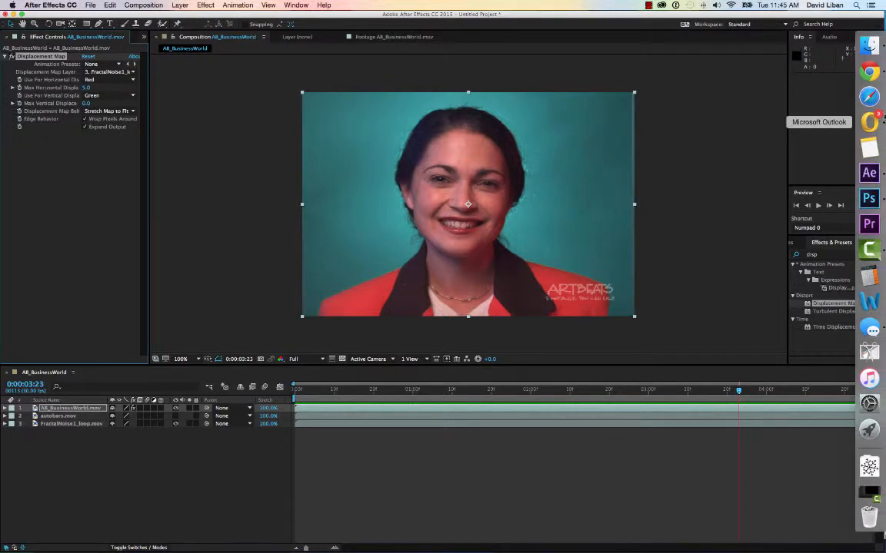
click(869, 198)
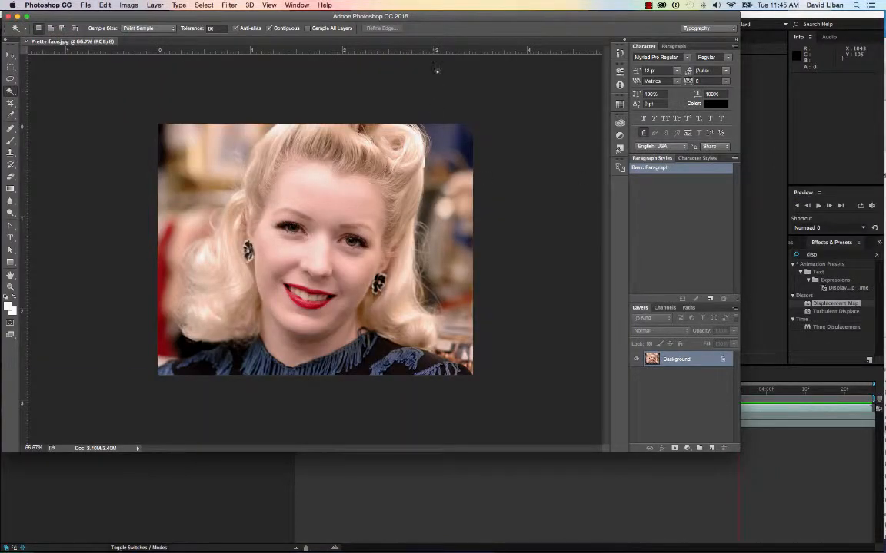
drag(442, 20, 511, 12)
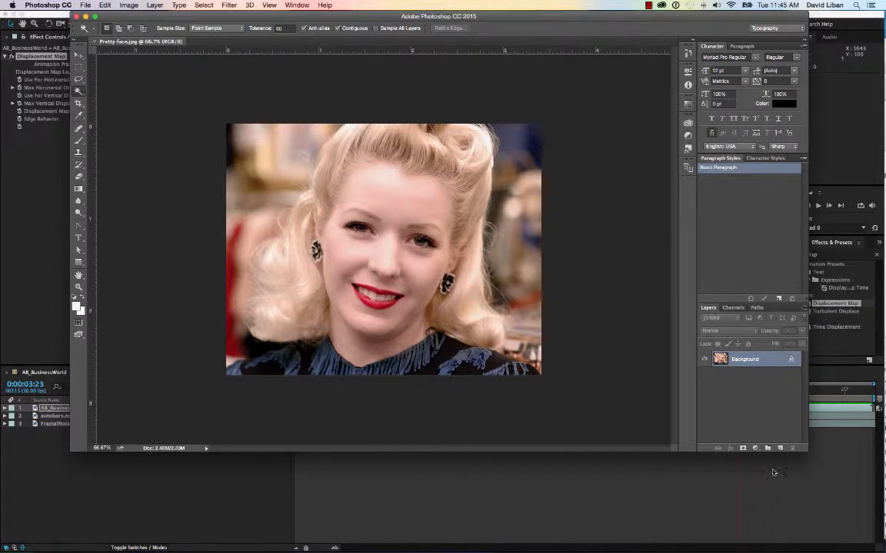
Add an empty layer and convert the locked Background portrait into a regular layer.
click(779, 447)
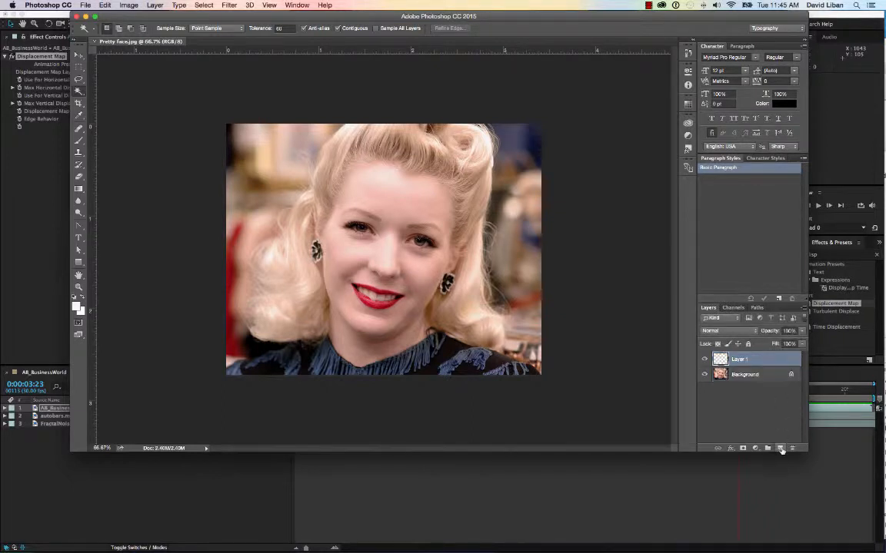
click(794, 376)
double_click(765, 375)
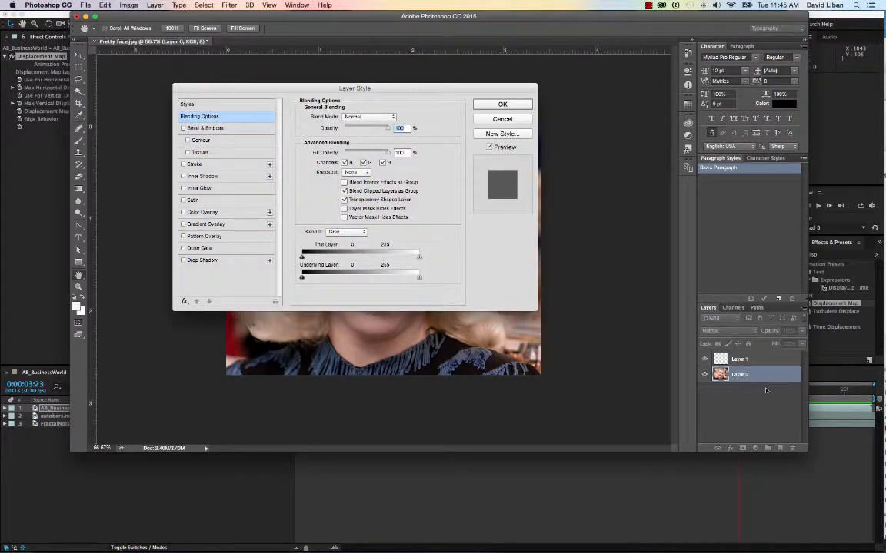
click(487, 107)
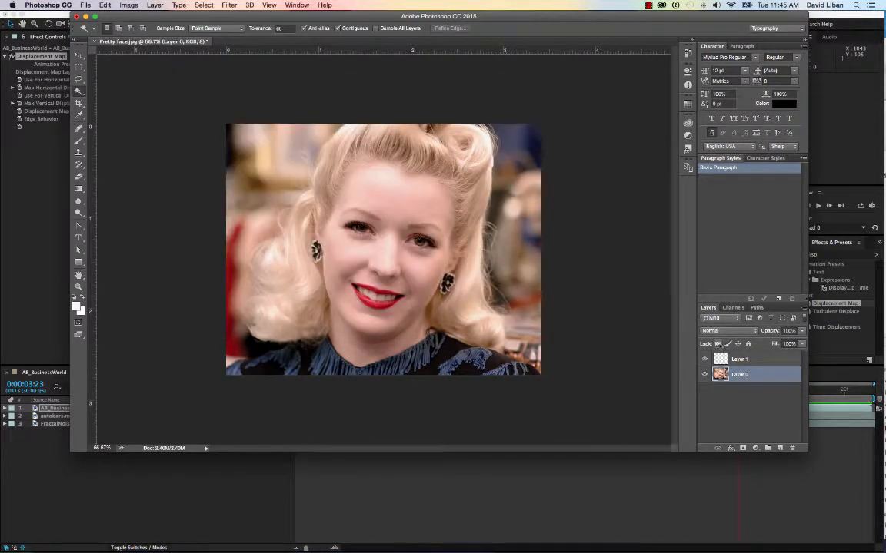
Move the portrait layer above the empty layer and lower its opacity to about half.
click(751, 359)
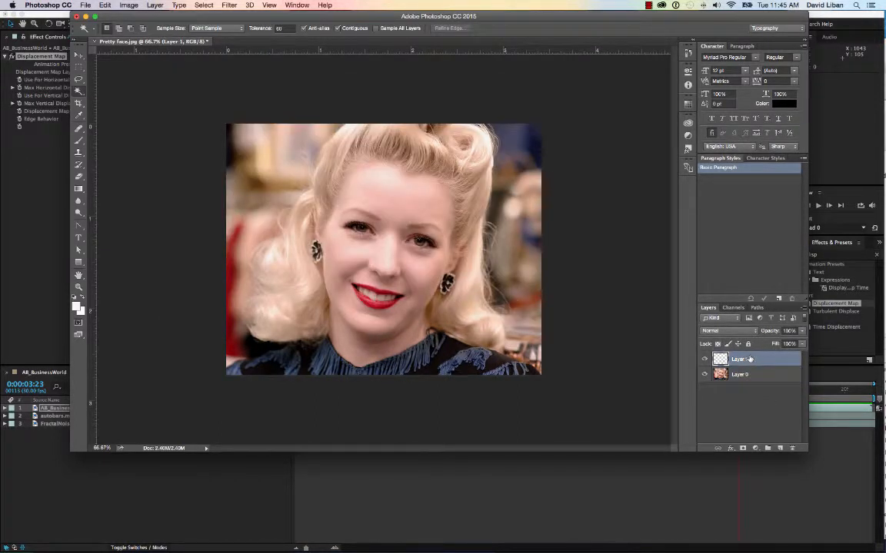
drag(745, 377, 732, 354)
click(802, 332)
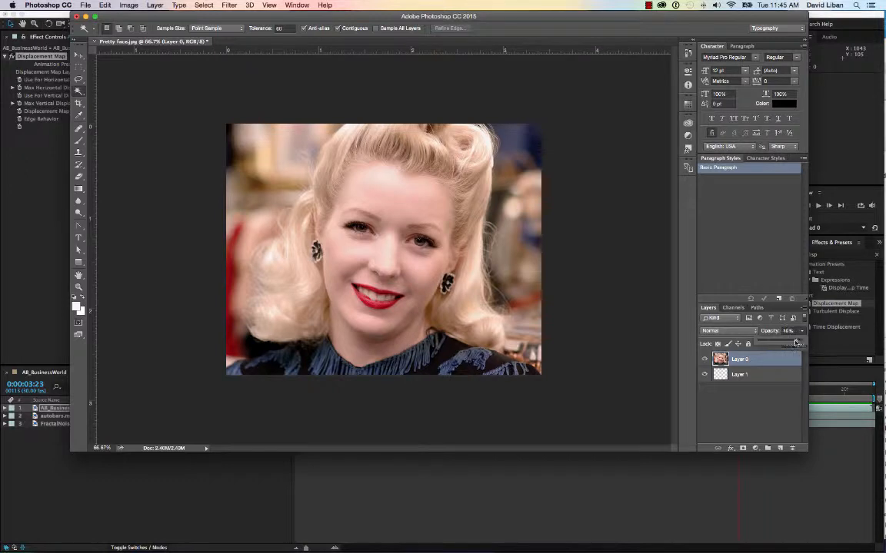
drag(801, 343, 779, 343)
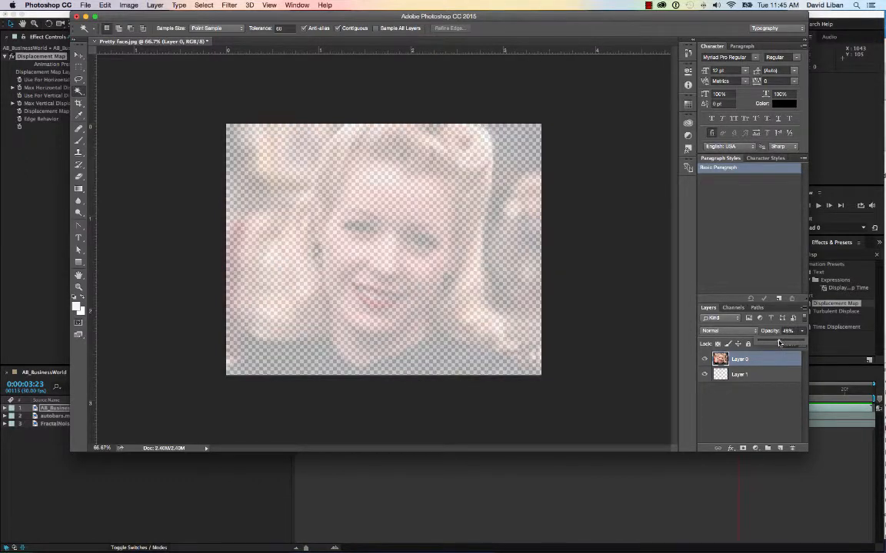
Select the whole canvas on the empty Layer 1 and fill it with black.
click(751, 375)
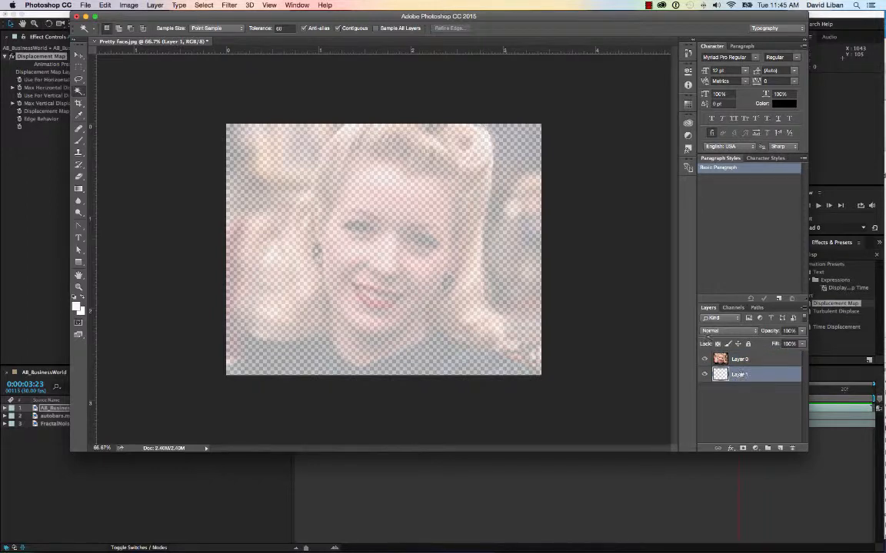
click(129, 5)
click(129, 5)
key(super+a)
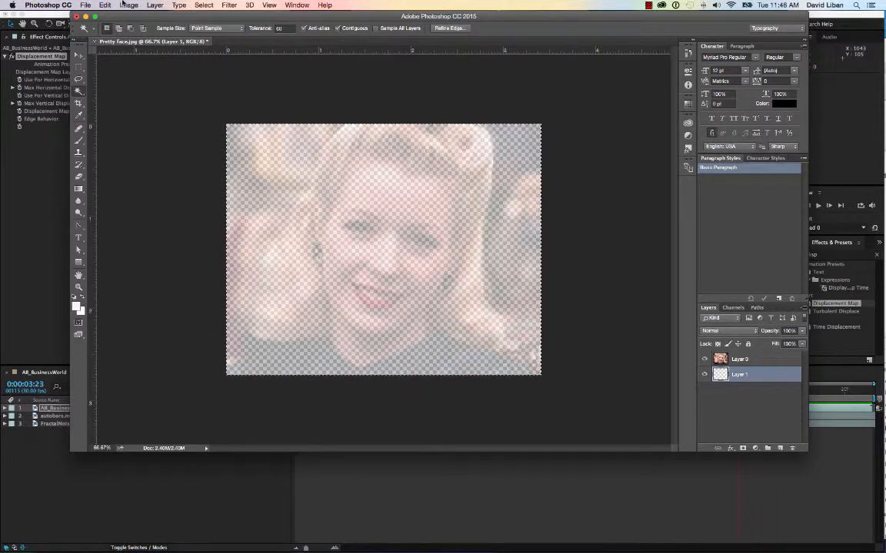
click(106, 5)
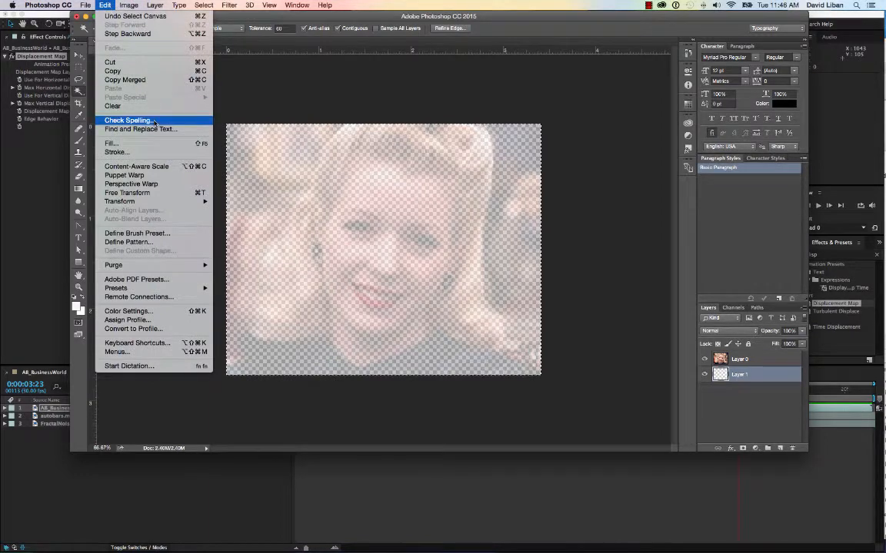
key(shift+BackSpace)
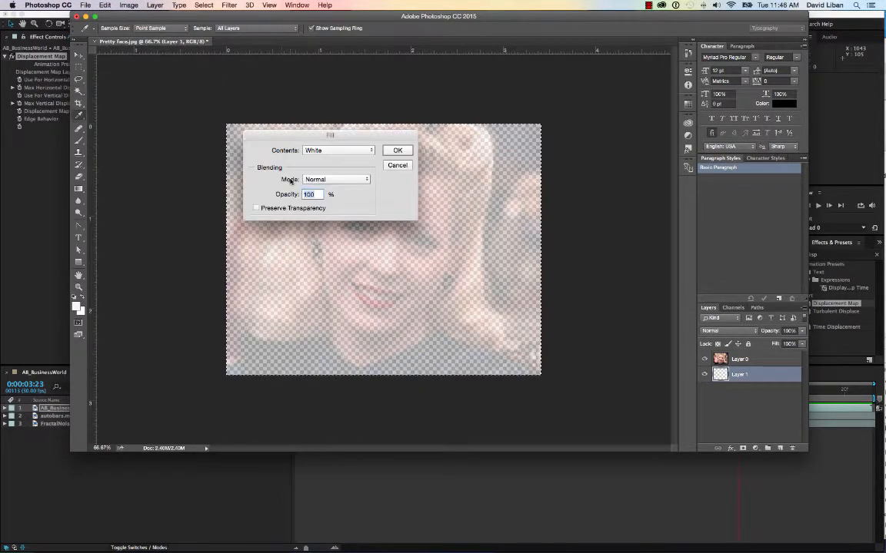
click(334, 151)
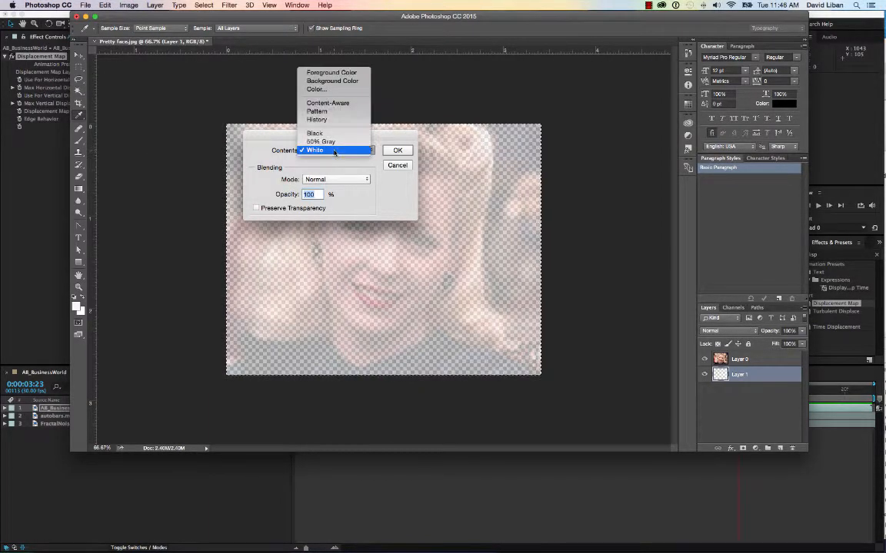
click(358, 135)
click(399, 151)
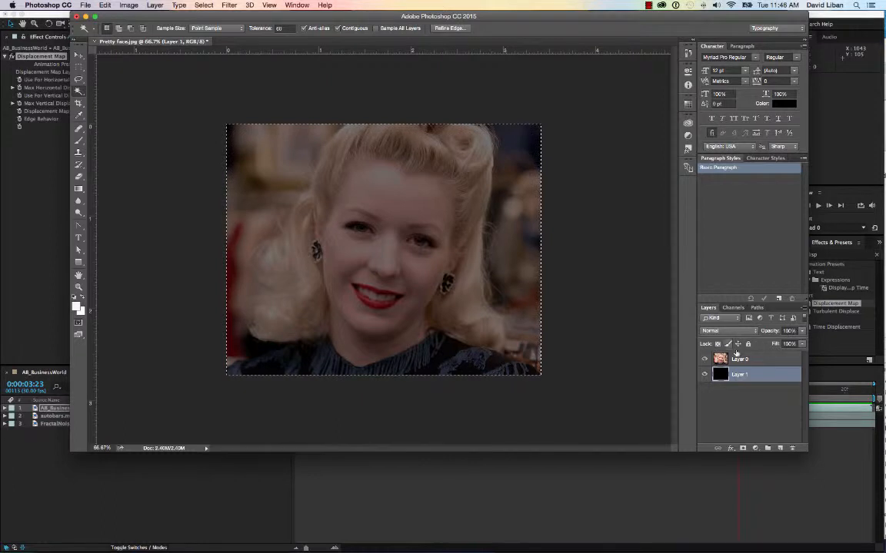
Lower the opacity of the portrait layer to 15%.
click(746, 359)
click(802, 331)
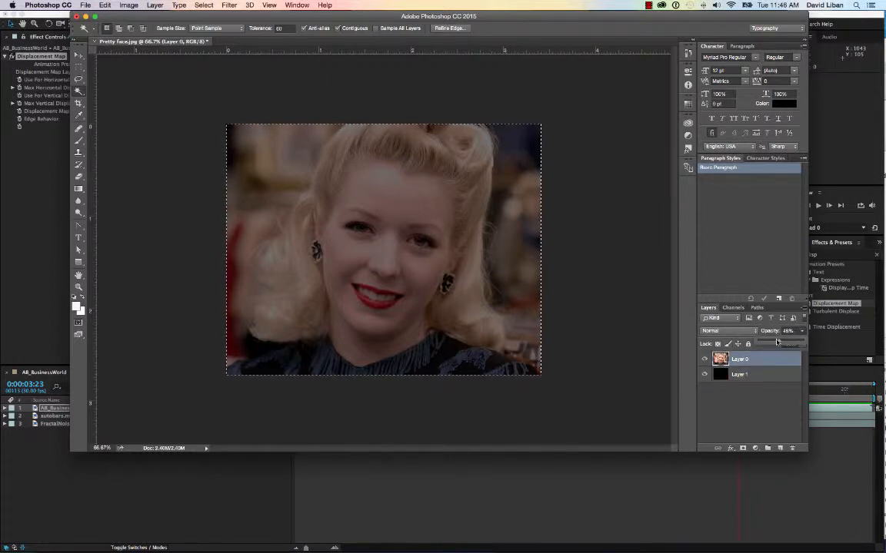
drag(759, 344, 768, 346)
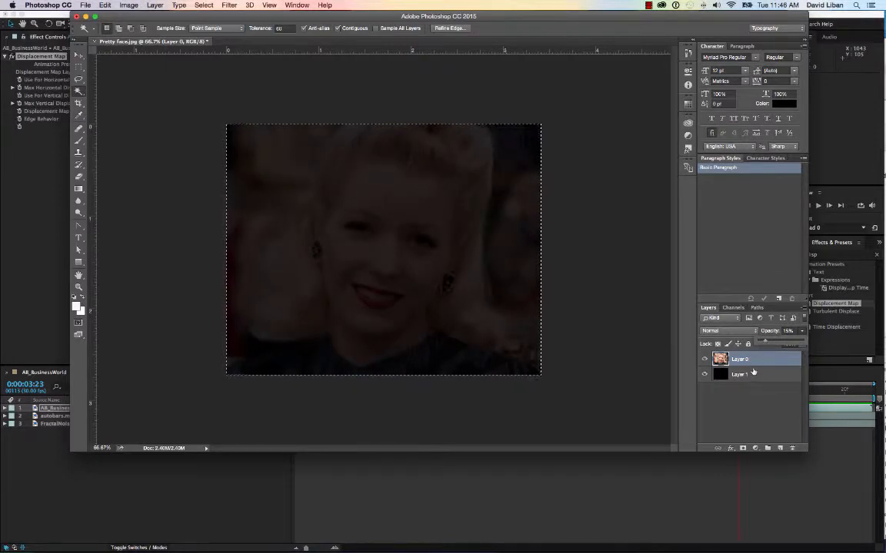
Set the brush opacity to 29% and paint white over the facial features and hair on the black Layer 1.
click(745, 375)
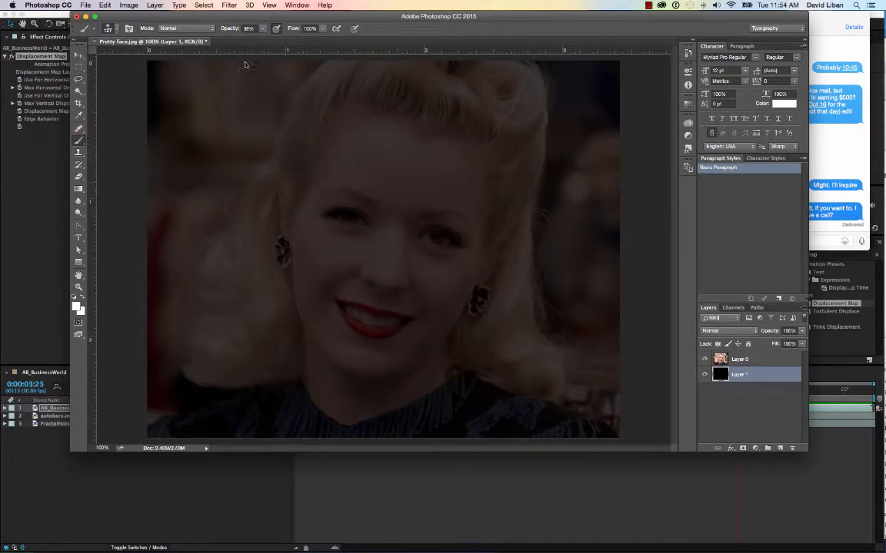
click(260, 29)
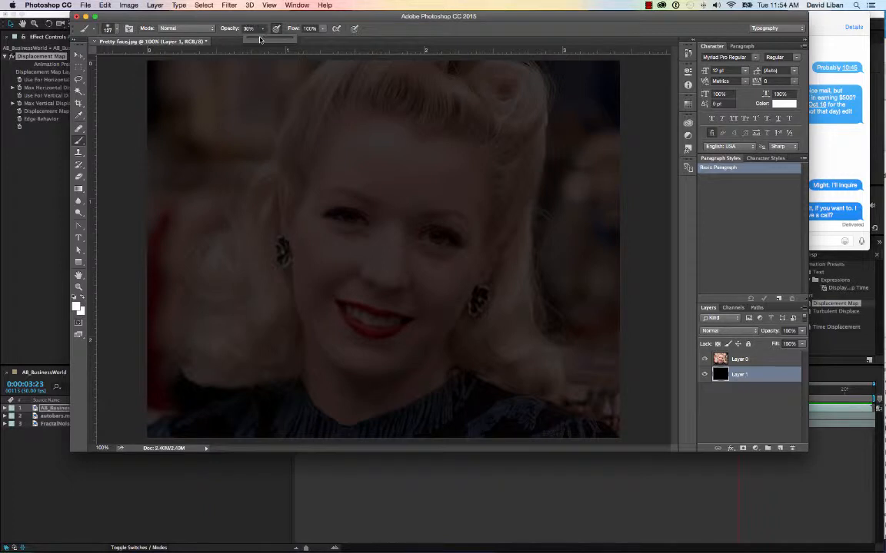
drag(259, 37, 258, 38)
mouse_move(346, 183)
mouse_down()
mouse_move(463, 191)
mouse_move(422, 162)
mouse_move(352, 152)
mouse_move(335, 204)
mouse_move(330, 188)
mouse_move(318, 194)
mouse_move(308, 233)
mouse_move(311, 296)
mouse_move(326, 332)
mouse_move(351, 347)
mouse_move(409, 343)
mouse_move(471, 254)
mouse_move(480, 223)
mouse_move(425, 237)
mouse_move(436, 238)
mouse_move(350, 217)
mouse_move(385, 279)
mouse_move(394, 241)
mouse_move(387, 271)
mouse_move(346, 306)
mouse_move(319, 279)
mouse_move(307, 264)
mouse_move(438, 264)
mouse_move(461, 198)
mouse_move(463, 142)
mouse_move(360, 90)
mouse_move(442, 100)
mouse_move(512, 140)
mouse_move(501, 199)
mouse_move(506, 259)
mouse_move(457, 253)
mouse_up()
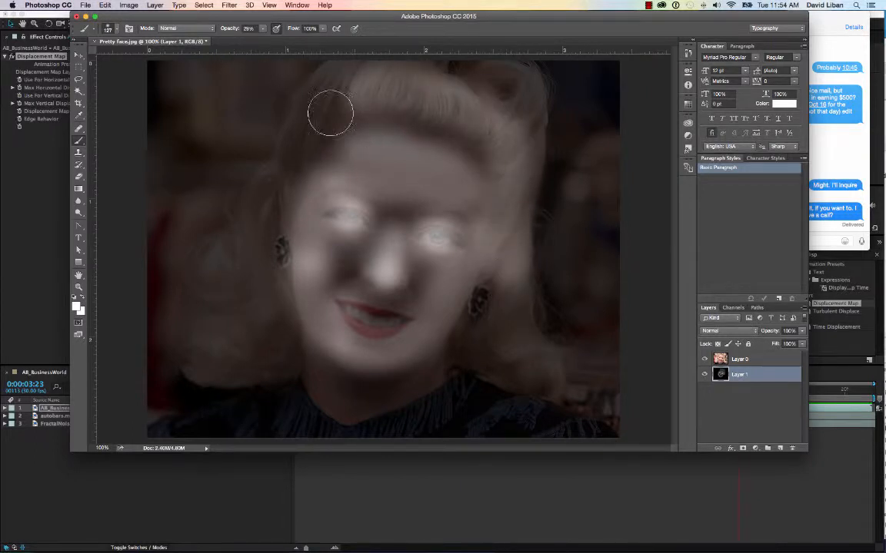
mouse_move(328, 113)
mouse_down()
mouse_move(266, 208)
mouse_move(252, 330)
mouse_move(306, 329)
mouse_move(359, 267)
mouse_move(293, 272)
mouse_move(482, 273)
mouse_move(423, 283)
mouse_move(455, 283)
mouse_up()
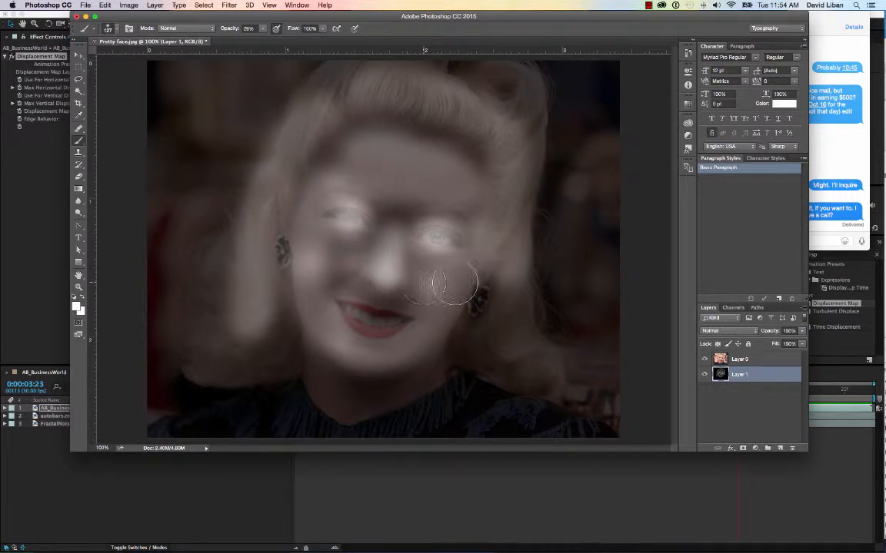
Check the painted map without the portrait, then paint white over the hair at the image's right and the mouth.
click(704, 360)
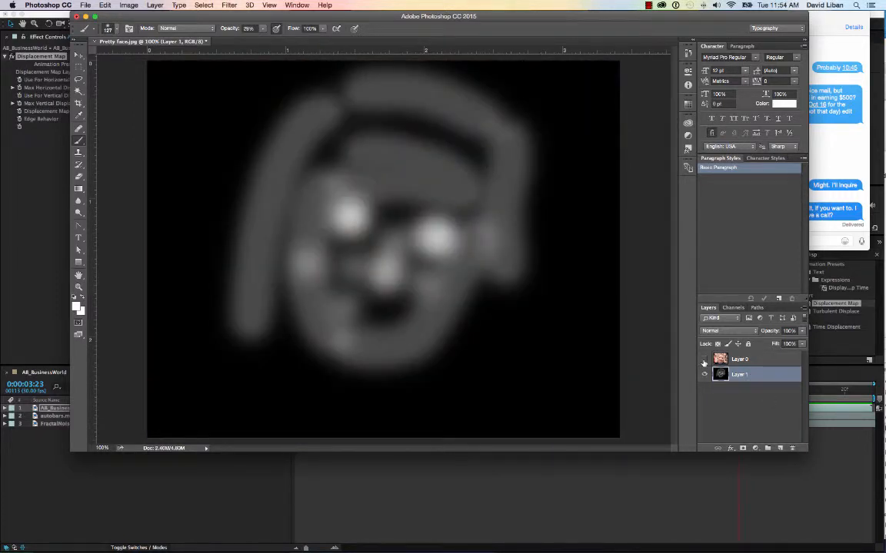
click(703, 360)
mouse_move(478, 281)
mouse_down()
mouse_move(488, 329)
mouse_move(528, 354)
mouse_move(520, 359)
mouse_move(505, 246)
mouse_move(513, 132)
mouse_move(487, 87)
mouse_move(339, 87)
mouse_up()
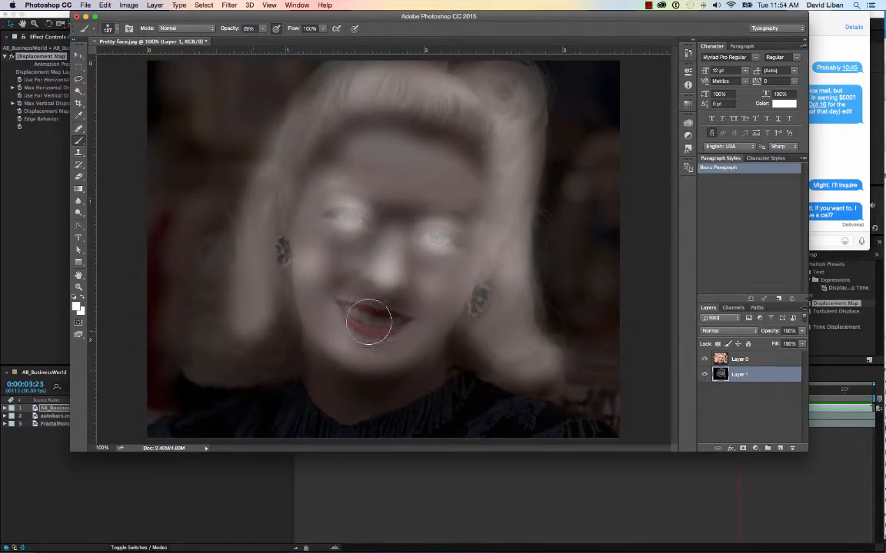
mouse_move(343, 294)
mouse_down()
mouse_move(412, 293)
mouse_move(369, 316)
mouse_move(391, 316)
mouse_move(348, 307)
mouse_move(356, 296)
mouse_up()
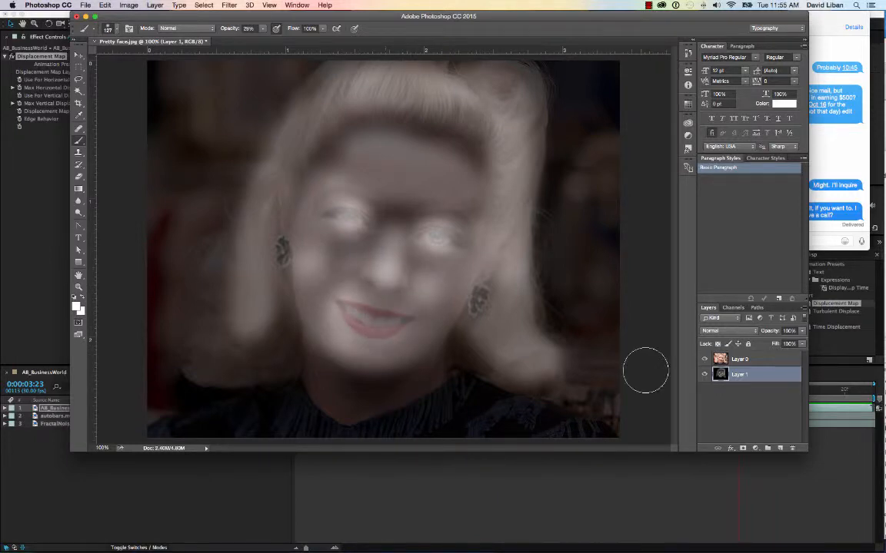
Hide the portrait layer and brighten the forehead and the area between the eyes on Layer 1.
click(705, 375)
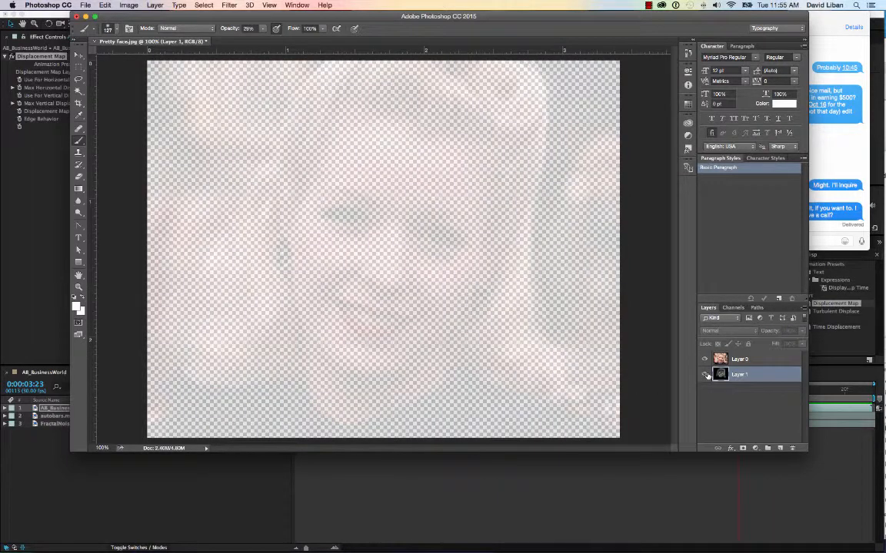
click(705, 374)
click(705, 359)
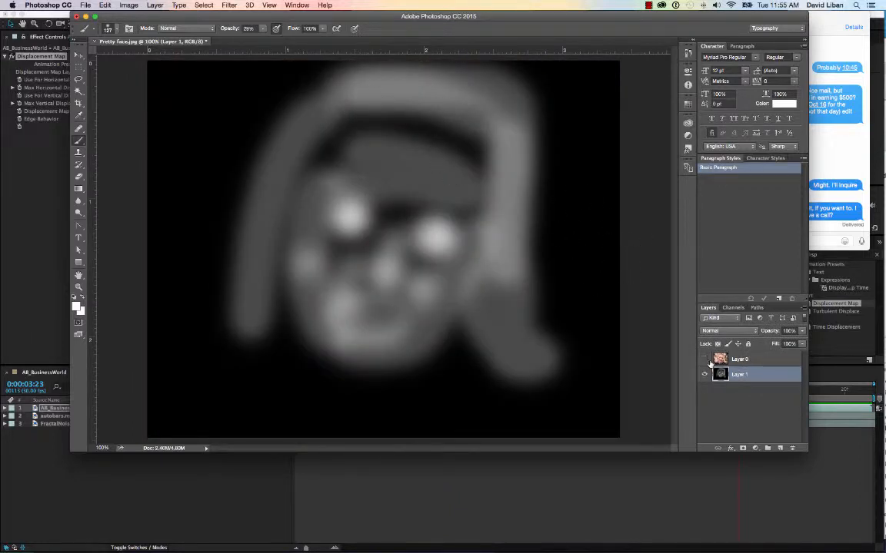
mouse_move(464, 153)
mouse_down()
mouse_move(384, 133)
mouse_move(342, 149)
mouse_up()
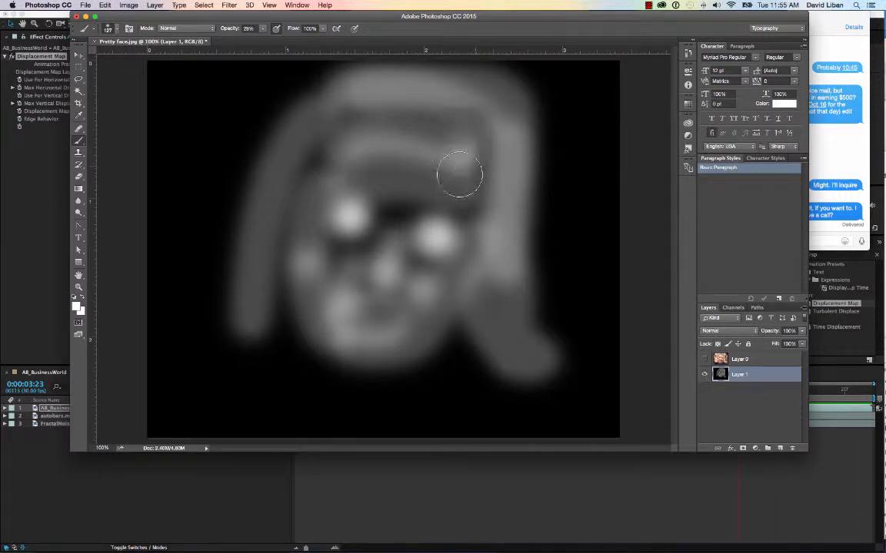
click(401, 211)
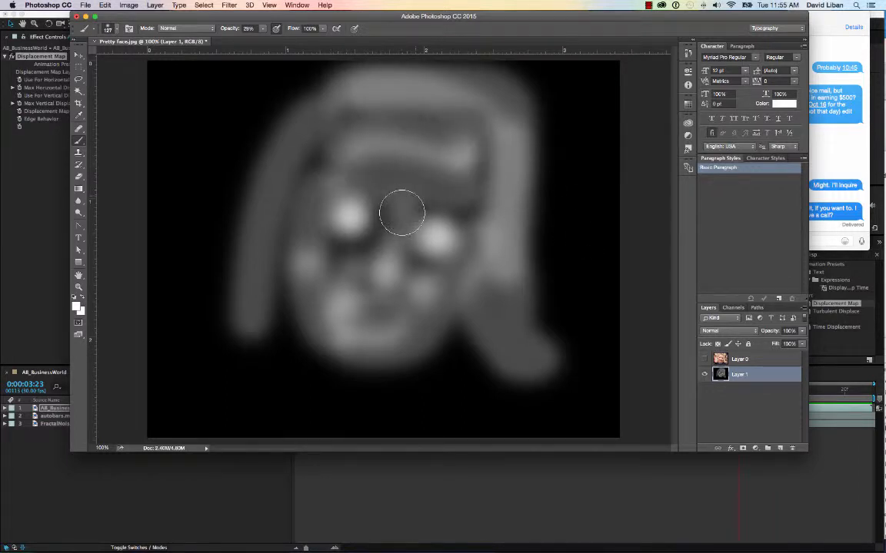
Brighten the mouth, cheek and eyes on Layer 1, then show the portrait again and paint over the hair at the image's left.
right_click(362, 324)
click(351, 298)
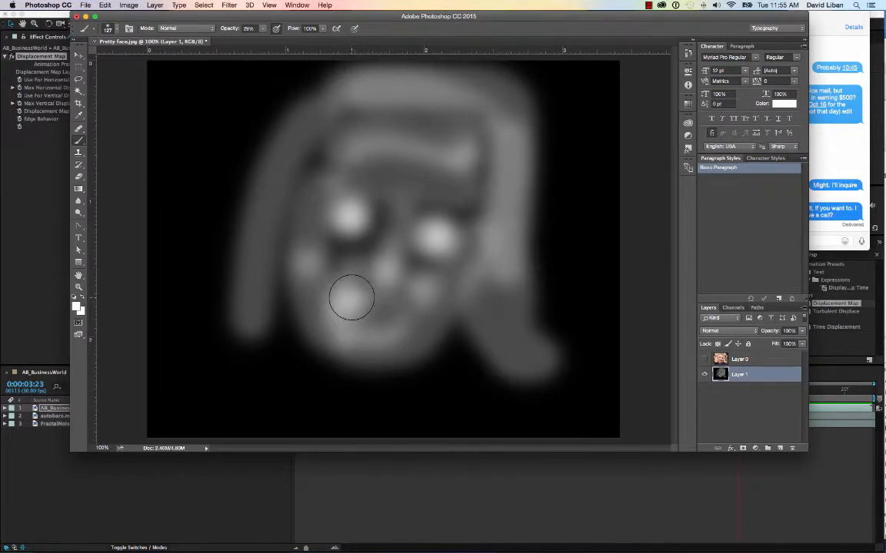
click(352, 300)
mouse_move(413, 263)
mouse_down()
mouse_move(443, 258)
mouse_move(434, 237)
mouse_up()
click(350, 220)
click(350, 219)
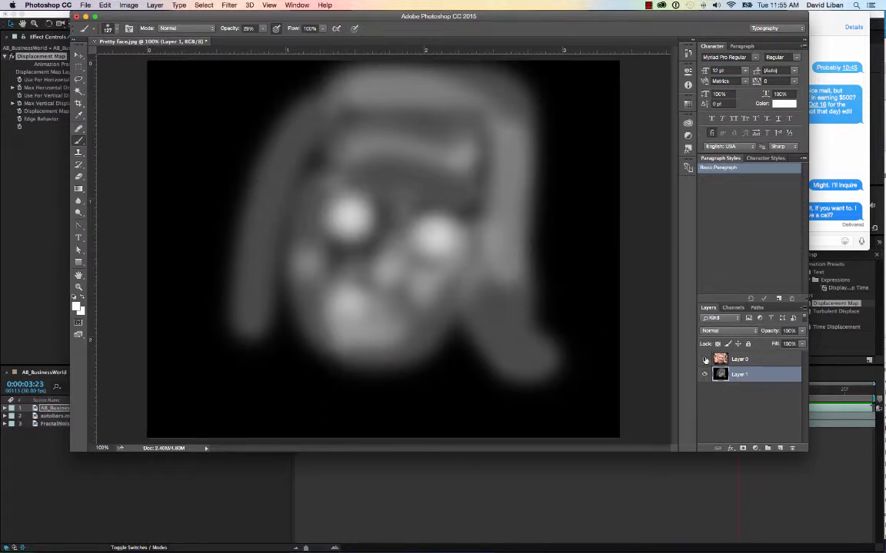
click(705, 359)
mouse_move(238, 322)
mouse_down()
mouse_move(203, 339)
mouse_move(234, 346)
mouse_move(221, 284)
mouse_move(234, 305)
mouse_move(275, 286)
mouse_move(275, 335)
mouse_move(229, 357)
mouse_up()
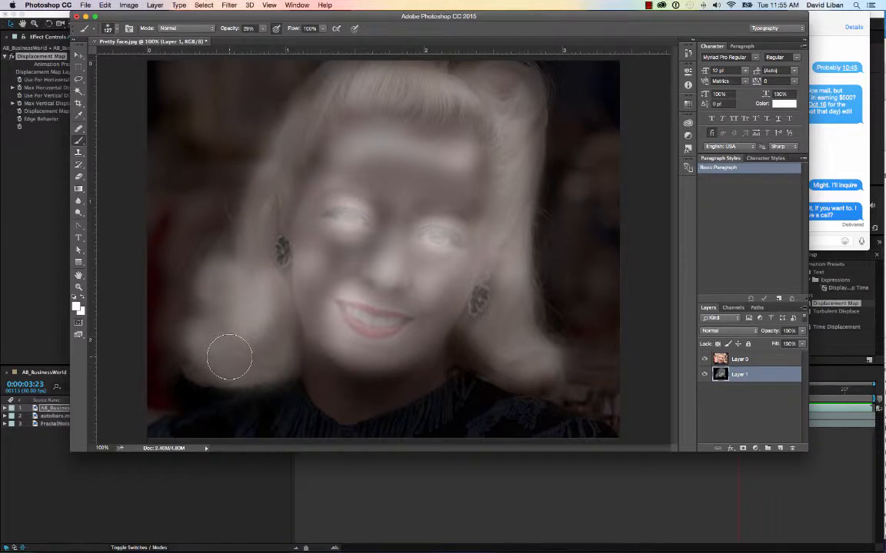
Save the document to the Desktop as Pretty face.psd in Photoshop format with layers kept.
click(85, 4)
click(107, 95)
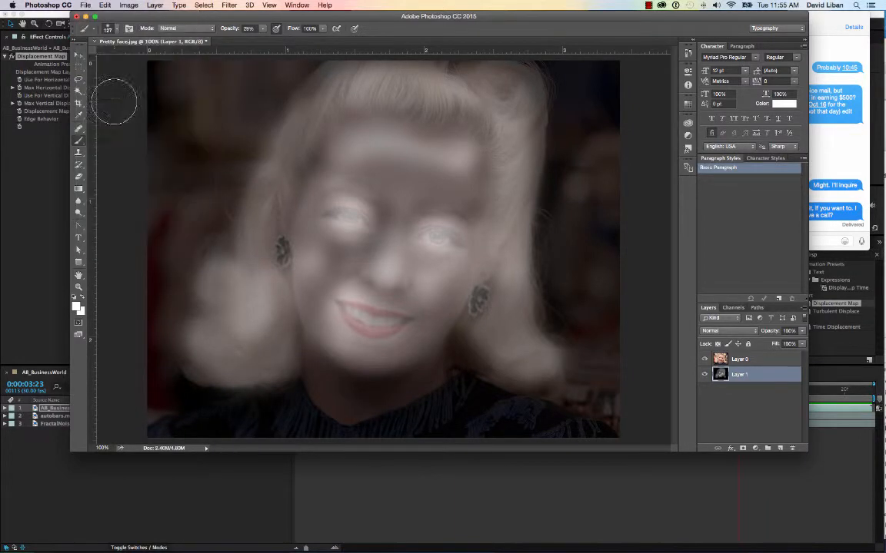
click(309, 185)
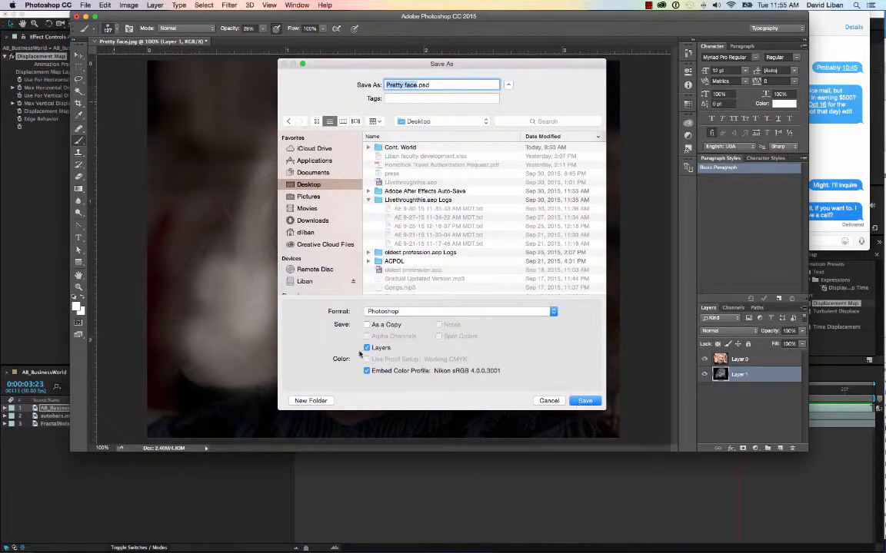
click(586, 400)
click(442, 175)
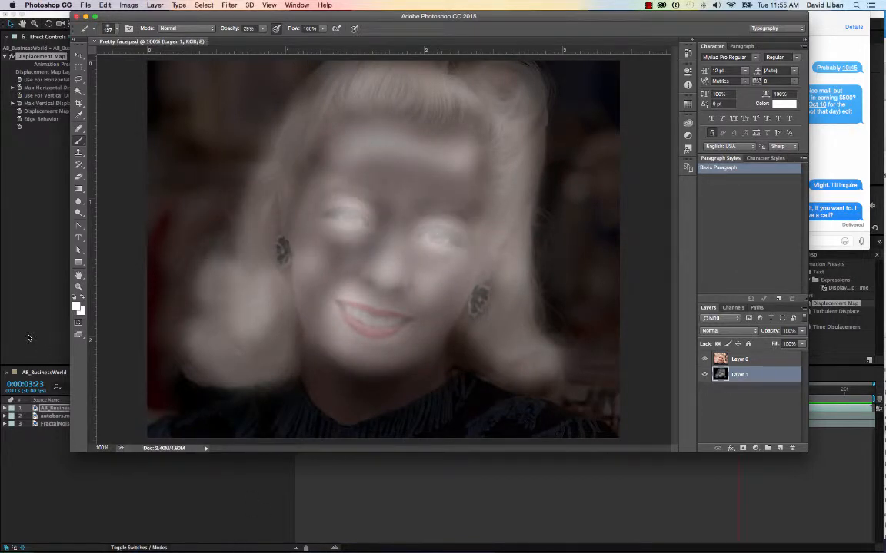
Switch to After Effects and create a new 1920 × 1080 px composition at 23.976 frames per second.
key(super+Tab)
key(super+Tab)
key(super+Tab)
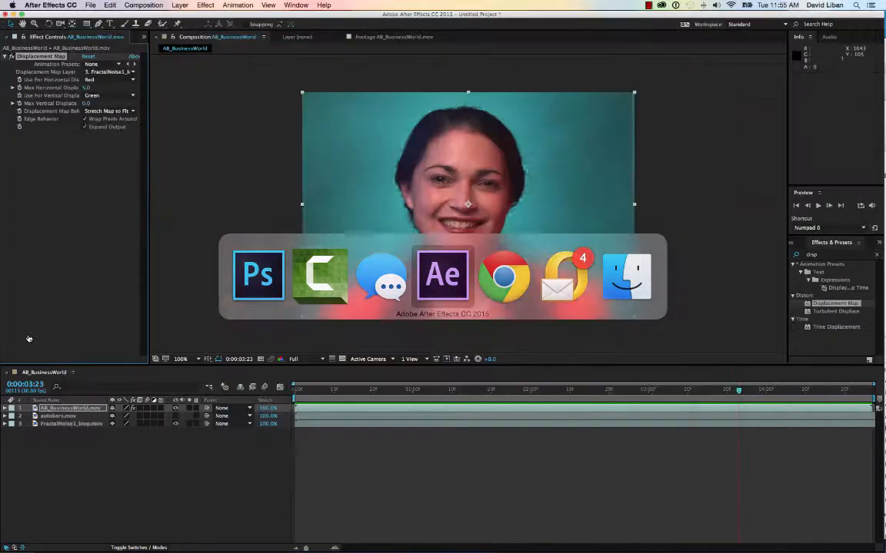
click(132, 245)
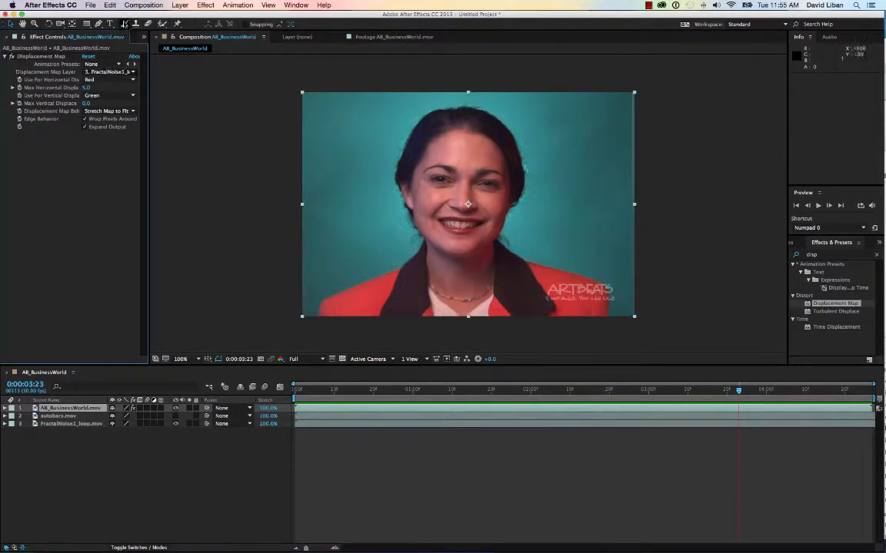
click(143, 5)
click(158, 29)
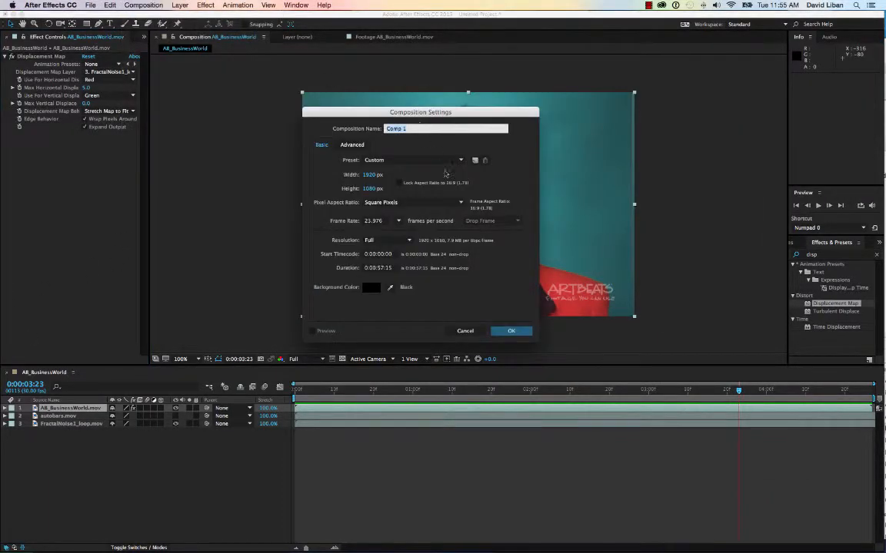
click(510, 331)
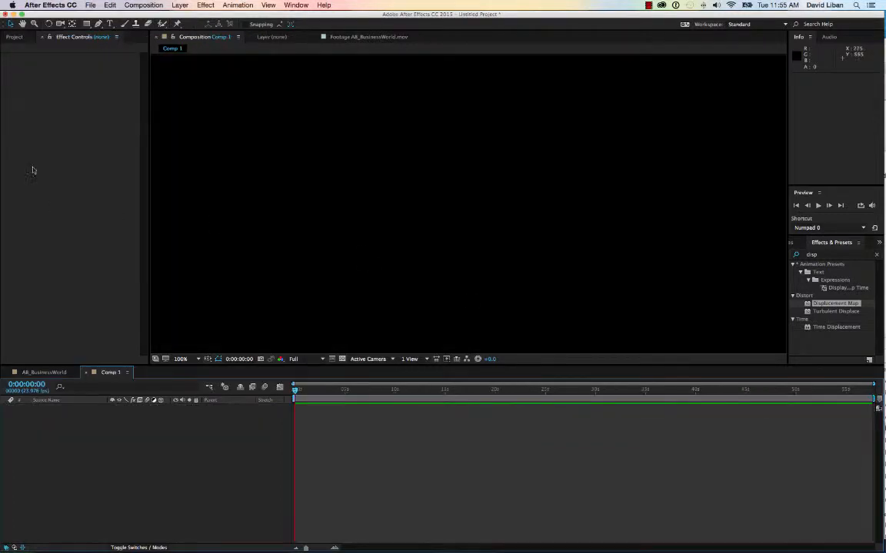
Import Pretty face.psd from the Desktop as a composition with editable layer styles.
click(15, 37)
double_click(37, 228)
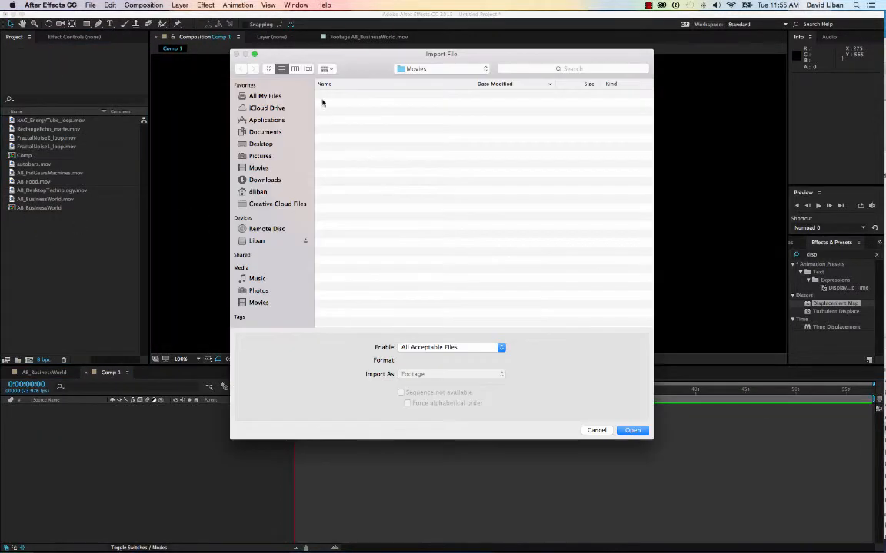
click(273, 146)
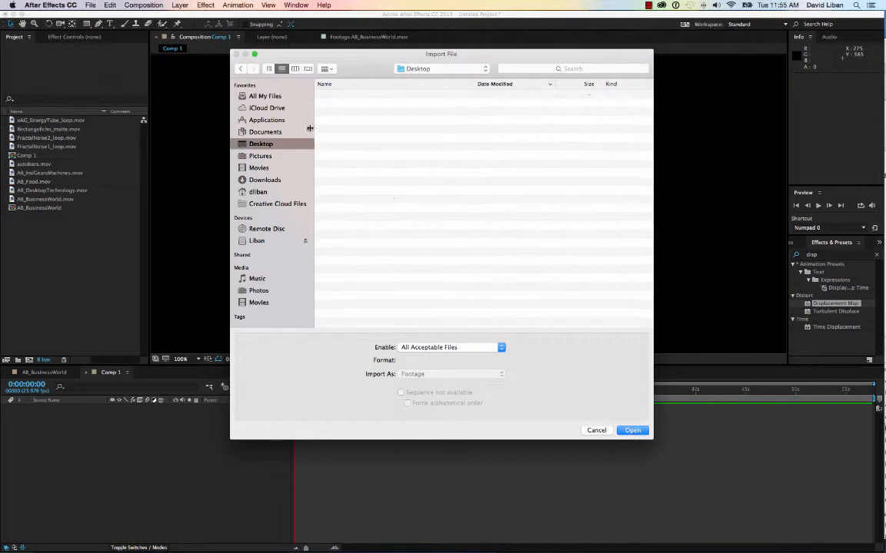
click(361, 95)
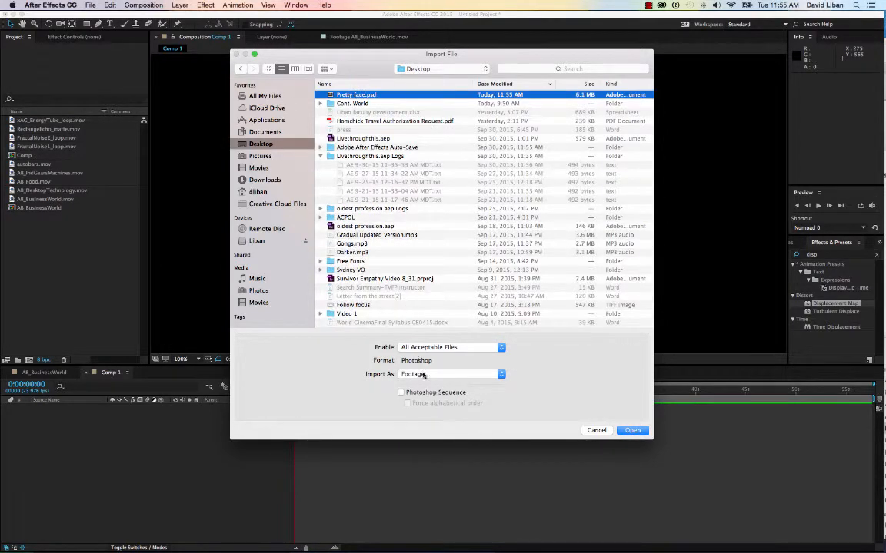
click(423, 375)
click(421, 387)
click(631, 430)
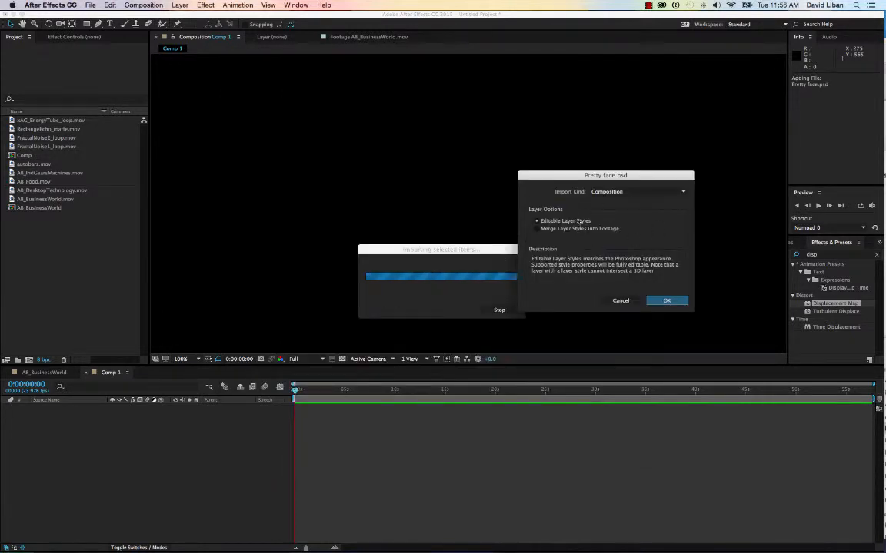
click(666, 300)
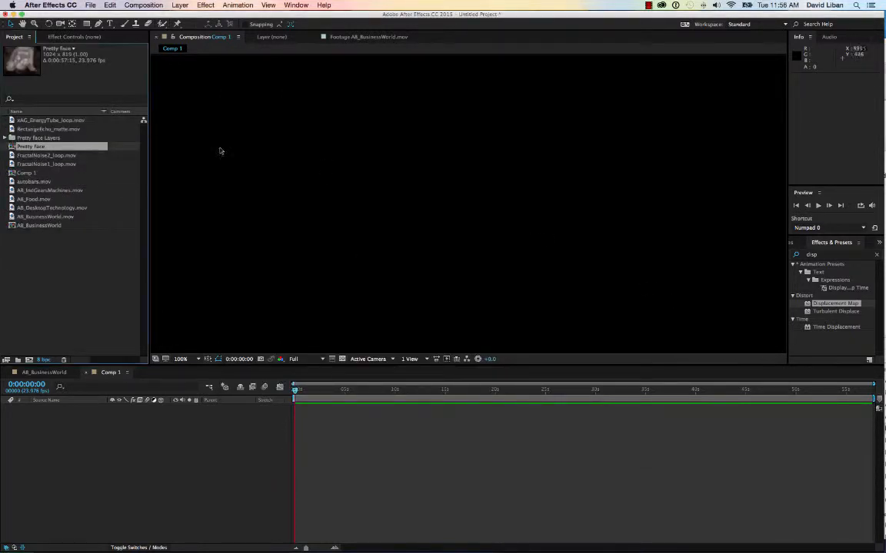
Add Layer 0 and Layer 1 of Pretty face.psd to Comp 1 and scale both to 132%.
click(77, 290)
scroll(311, 153, down, 4)
scroll(312, 153, up, 1)
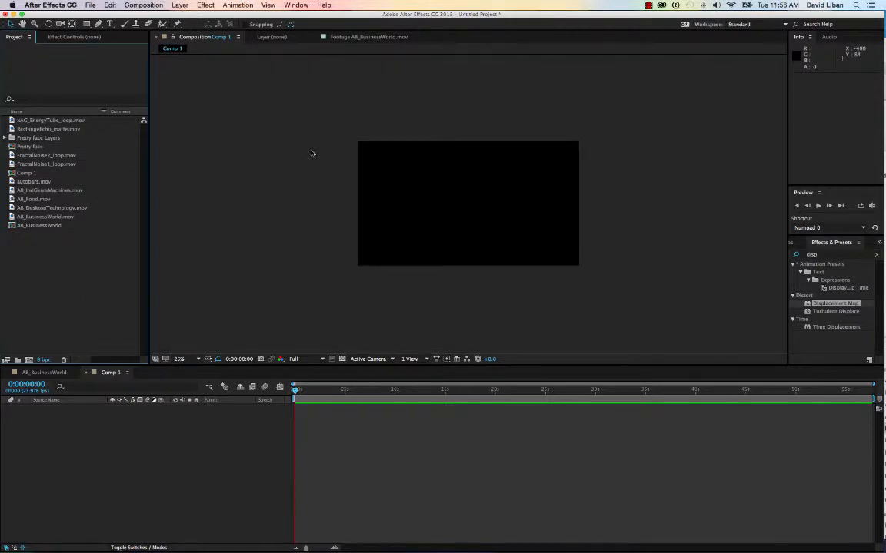
click(4, 139)
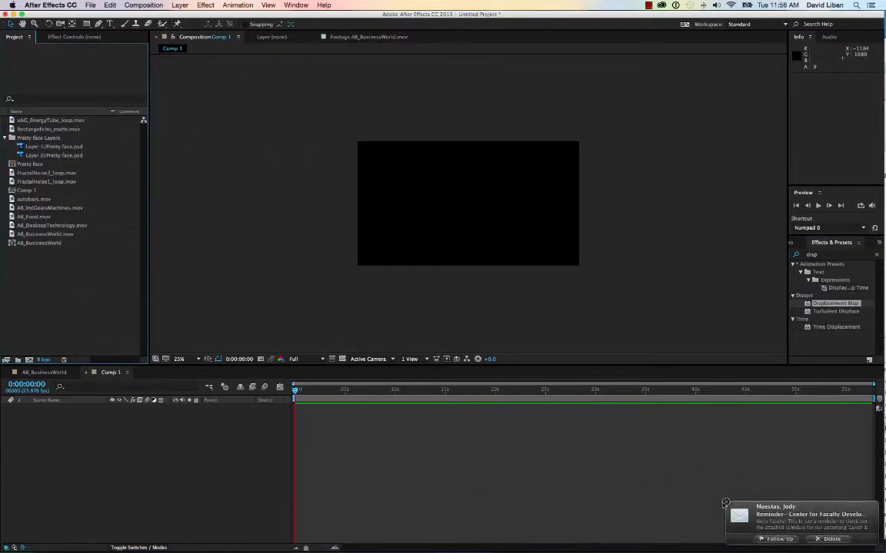
click(725, 504)
click(46, 146)
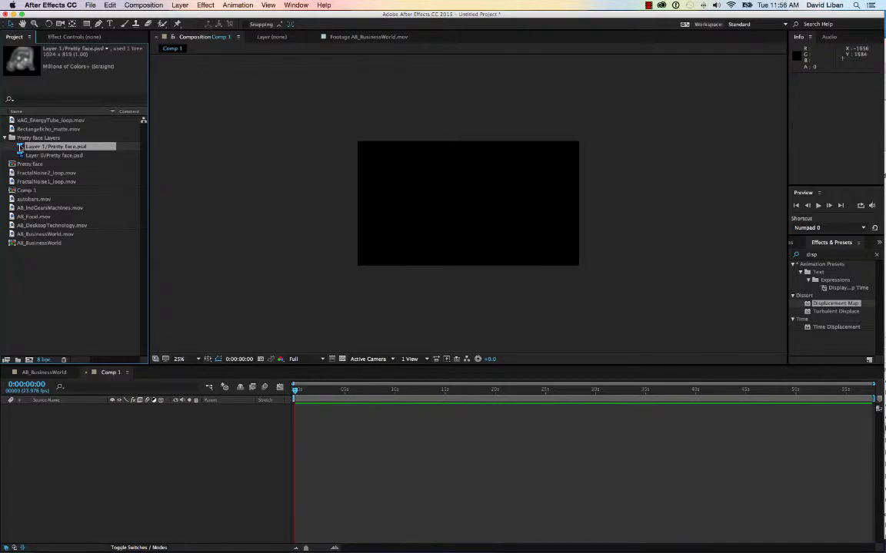
click(21, 156)
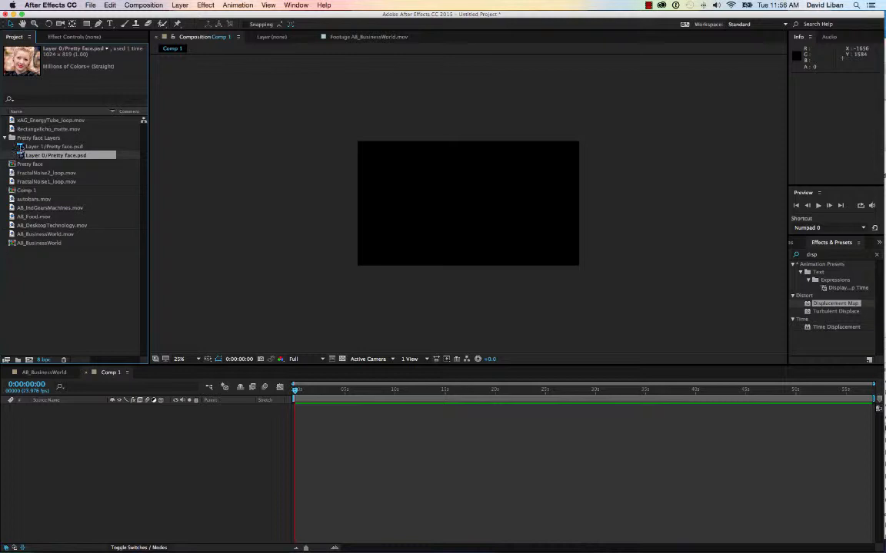
shift+click(21, 147)
drag(21, 147, 139, 445)
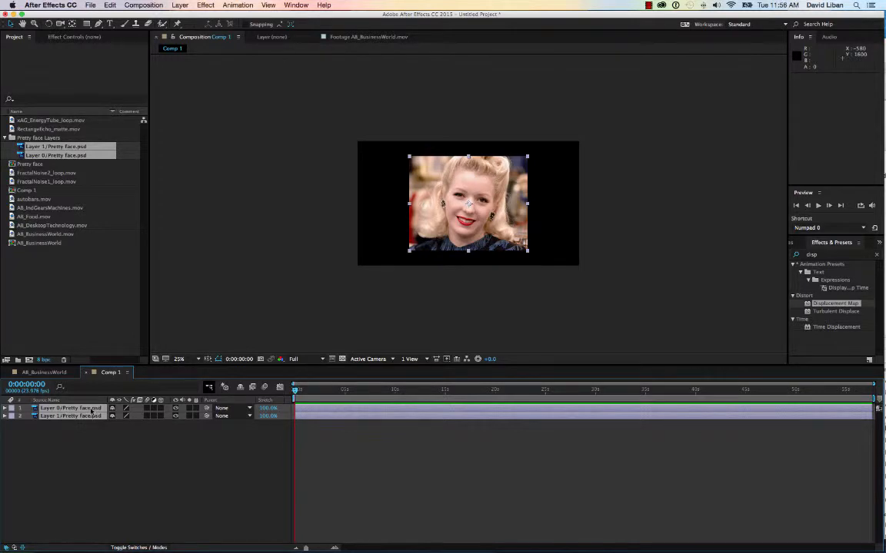
key(s)
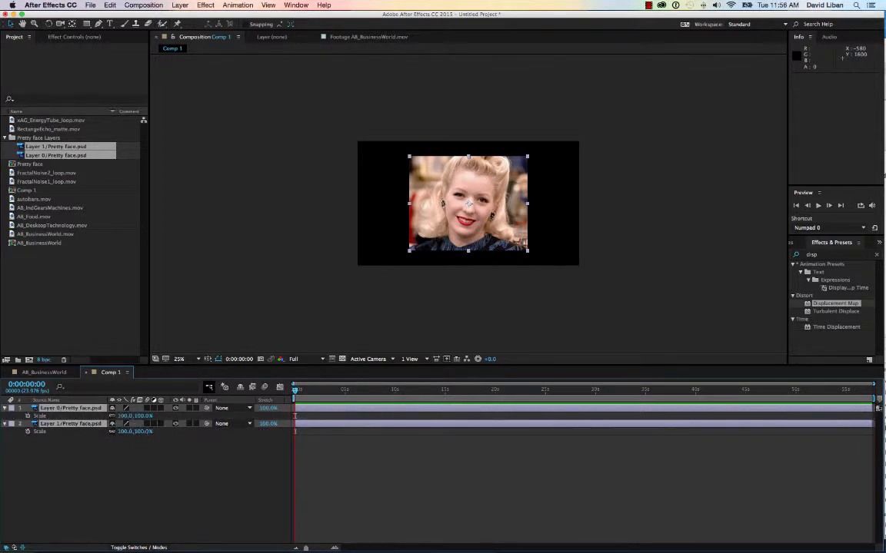
mouse_move(145, 432)
mouse_down()
mouse_move(138, 432)
mouse_move(178, 432)
mouse_move(161, 435)
mouse_up()
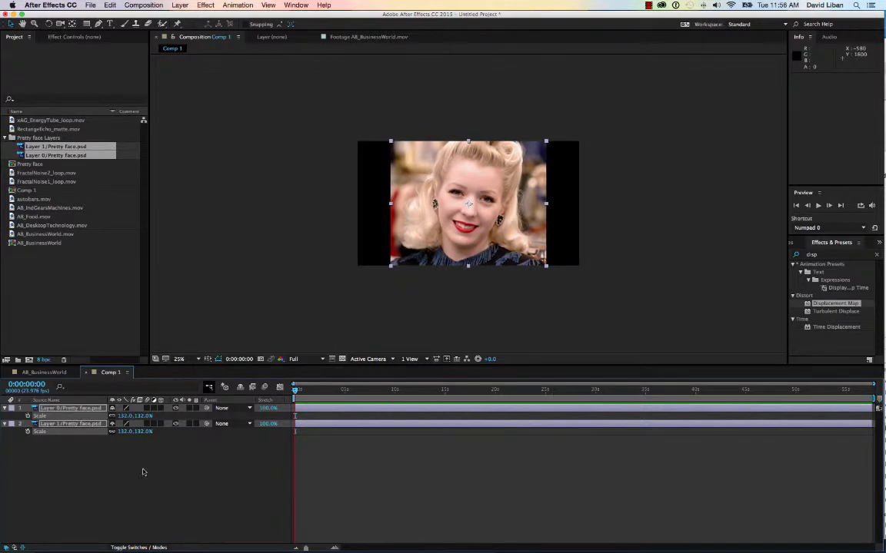
Inspect both Pretty face layers individually, hide the grayscale Layer 1 and rename it map.
click(71, 408)
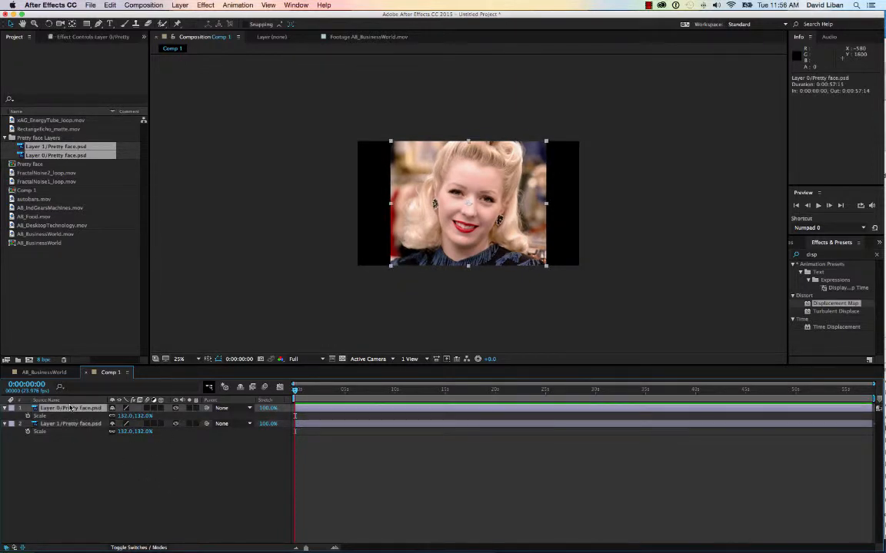
double_click(70, 408)
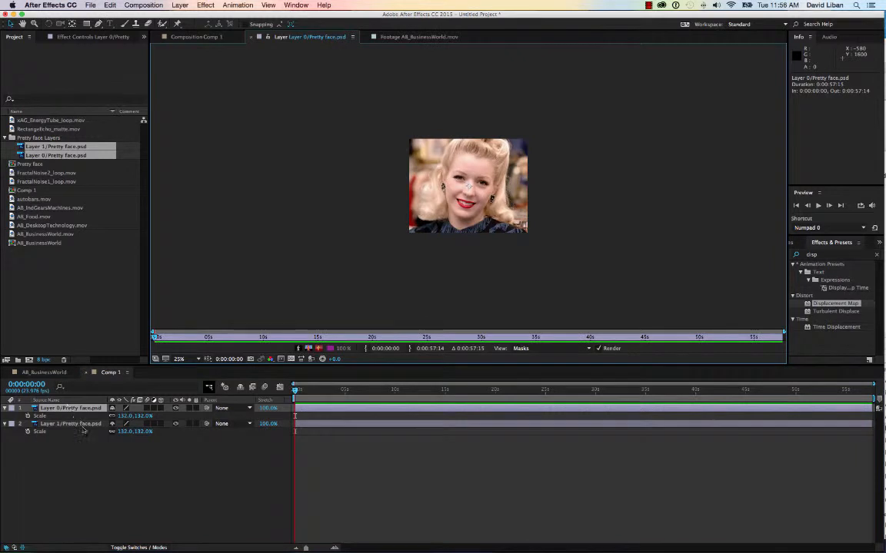
double_click(76, 424)
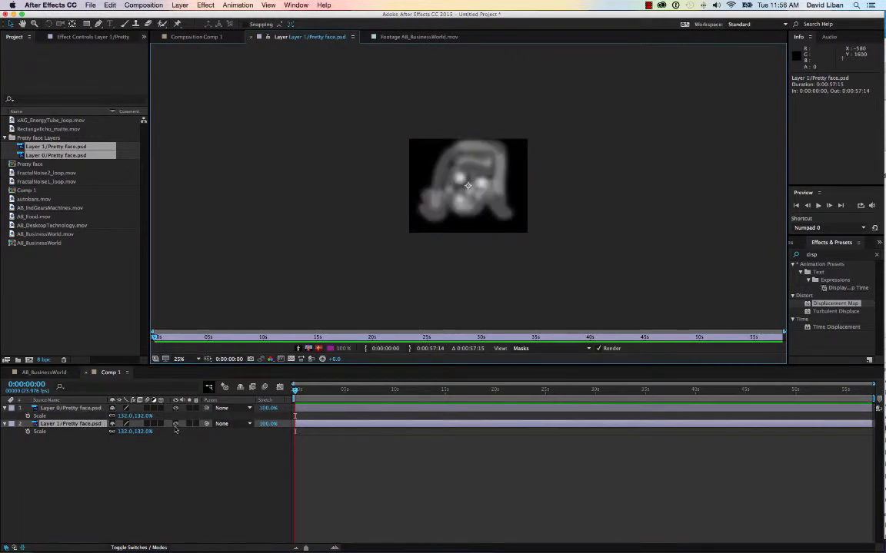
right_click(74, 425)
click(96, 543)
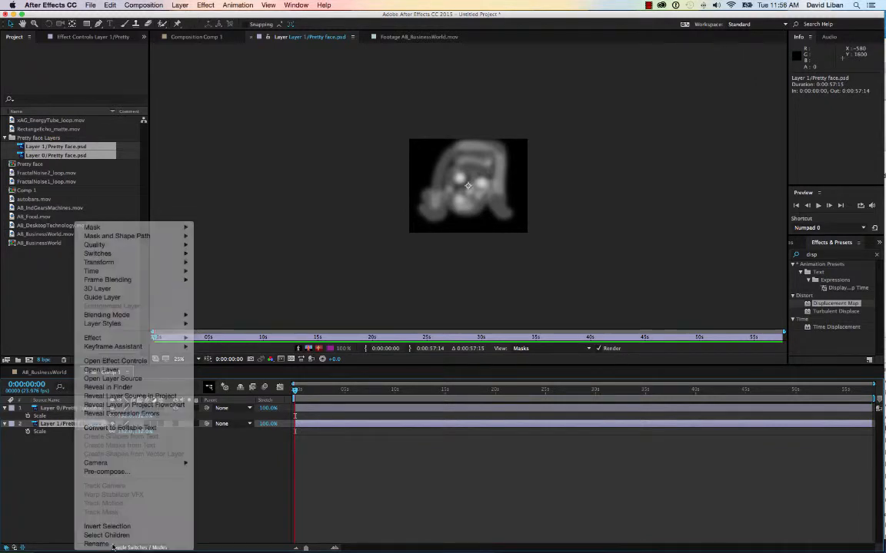
text(ms)
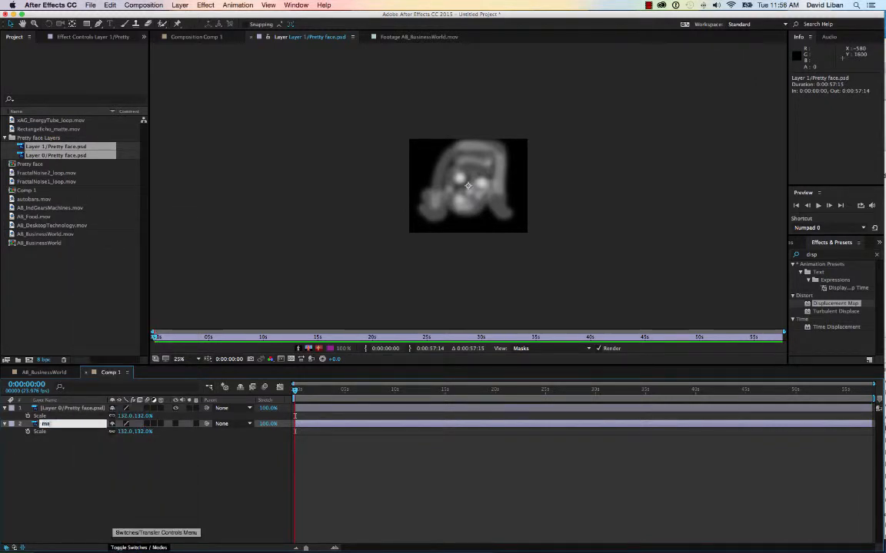
text(p)
key(Return)
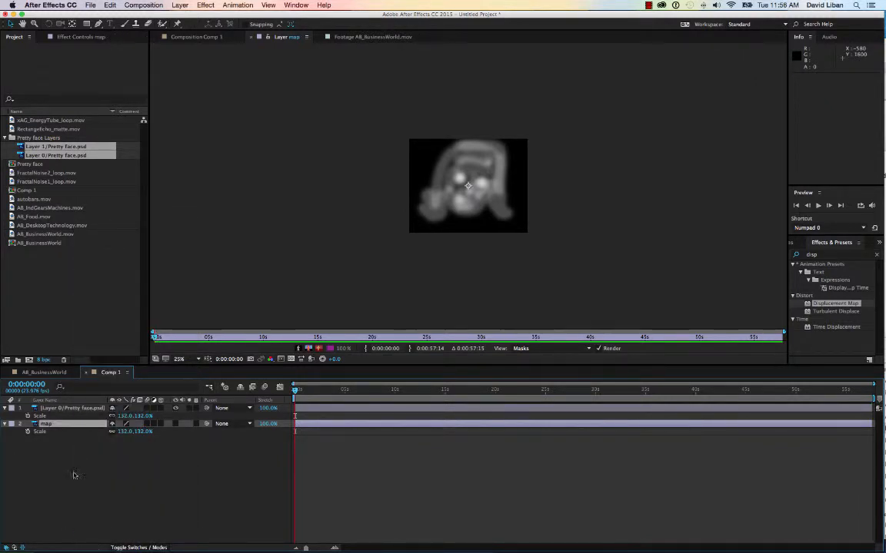
Rename the portrait layer prettyface and return to the Comp 1 composition view.
right_click(77, 407)
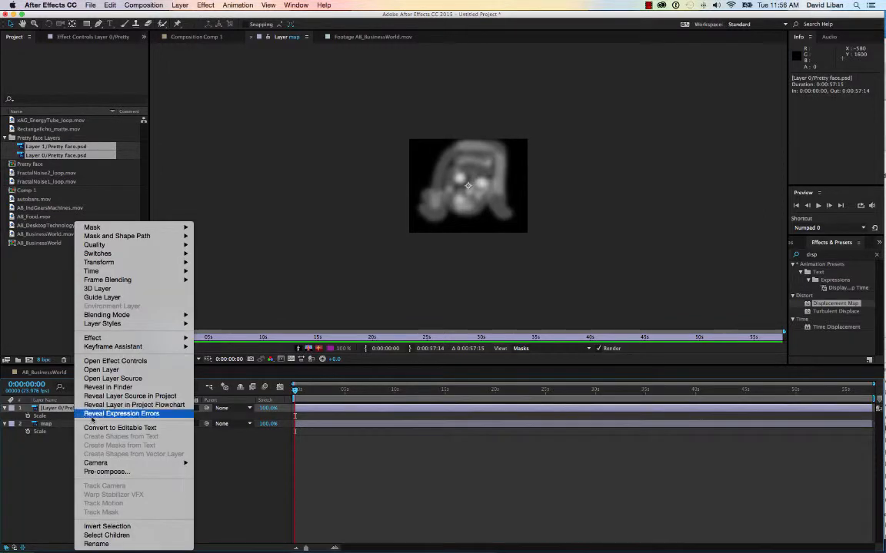
click(115, 545)
text(pre)
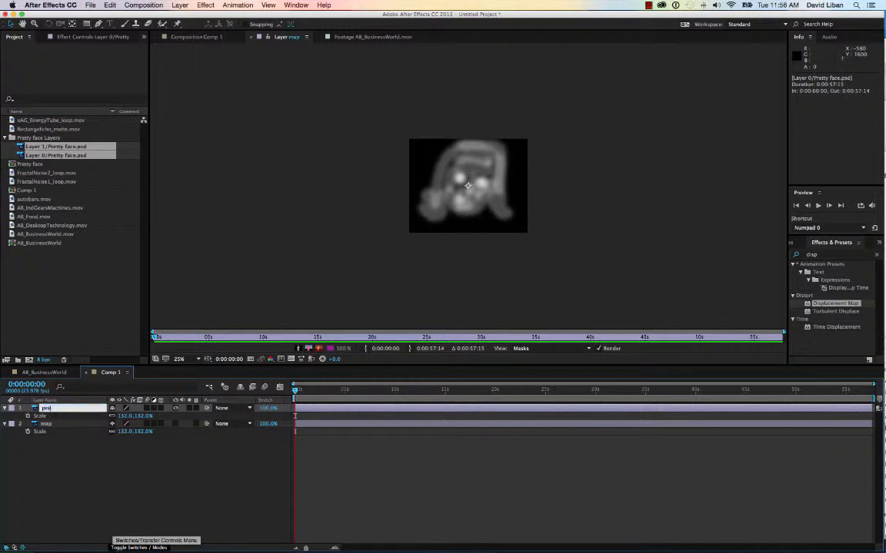
text(ttyface)
key(Return)
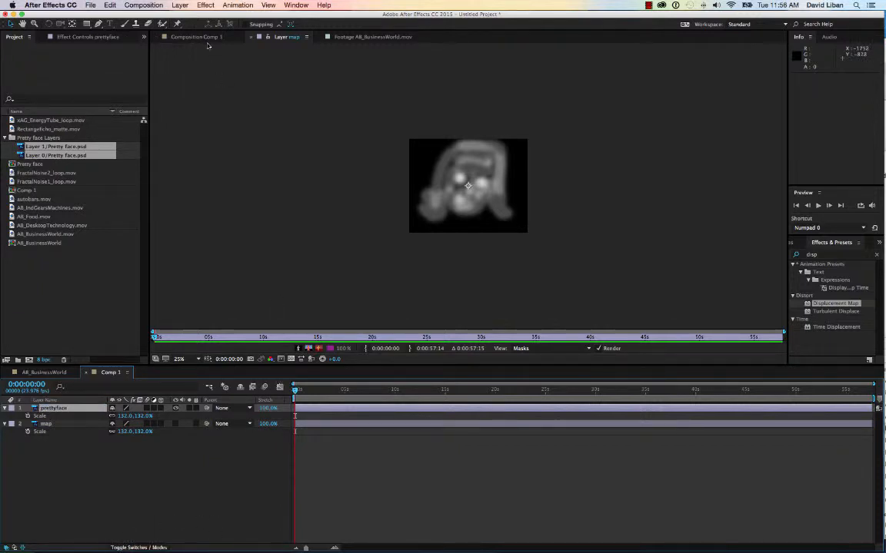
click(190, 37)
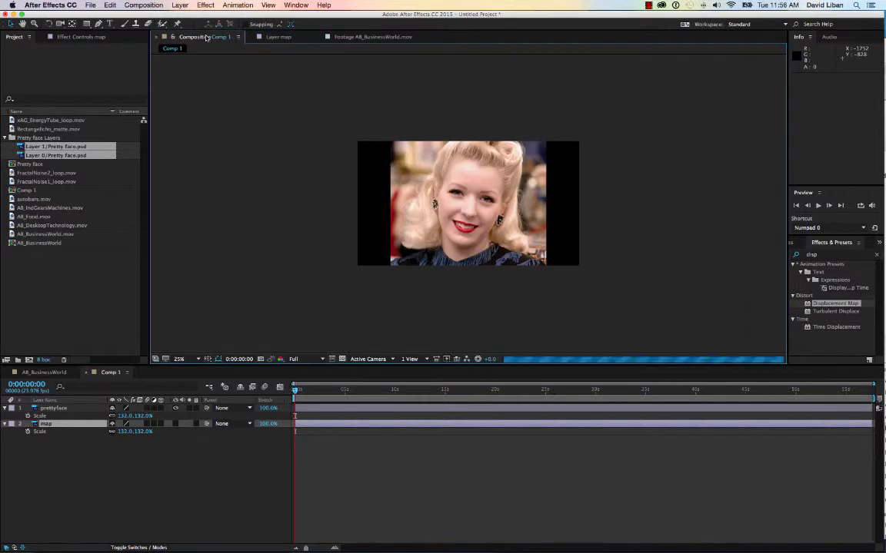
Apply the Displacement Map effect to the prettyface layer and choose the map layer as its displacement map.
click(71, 408)
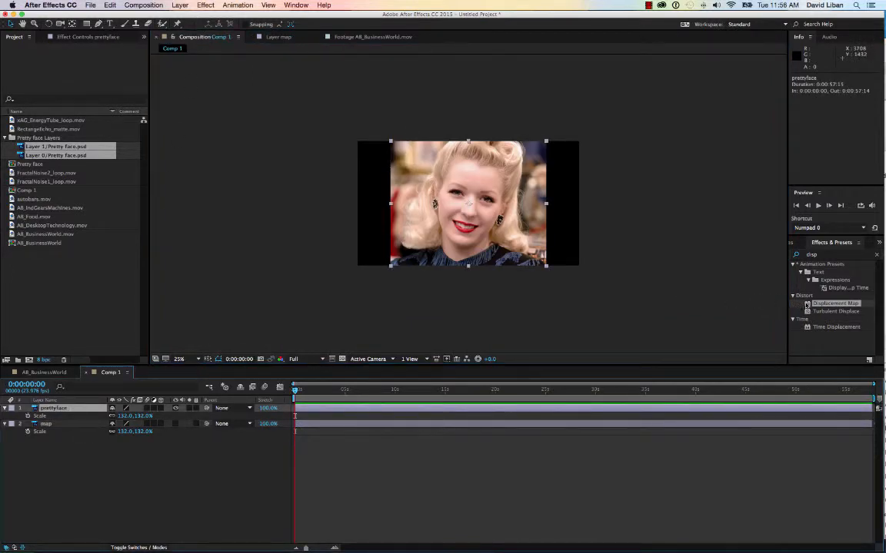
drag(806, 303, 573, 411)
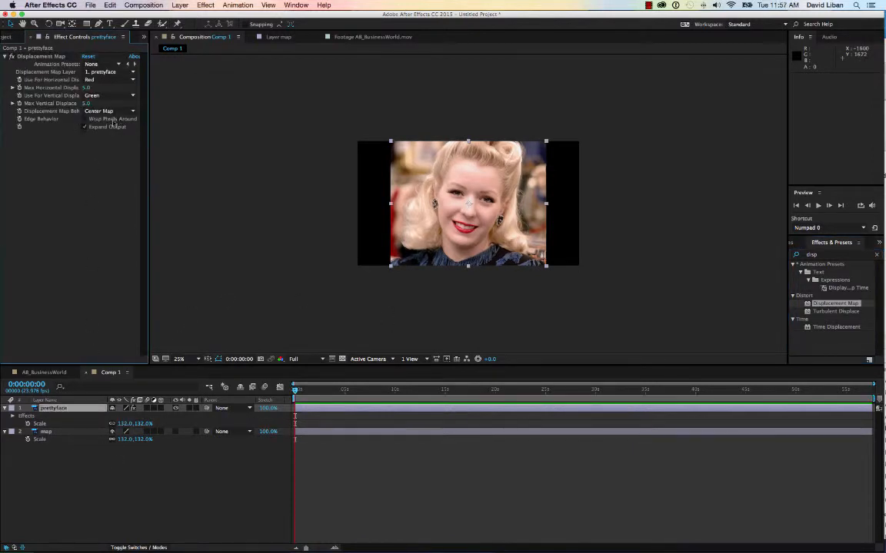
click(107, 72)
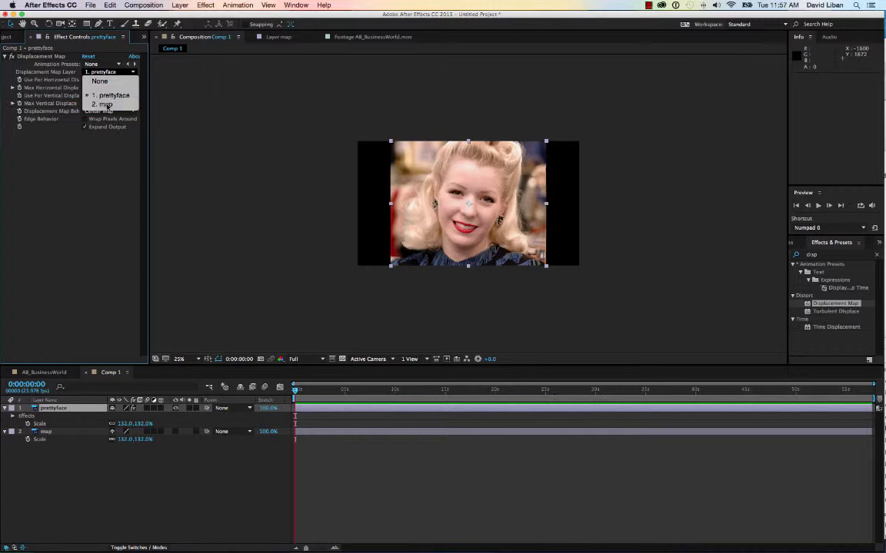
click(104, 103)
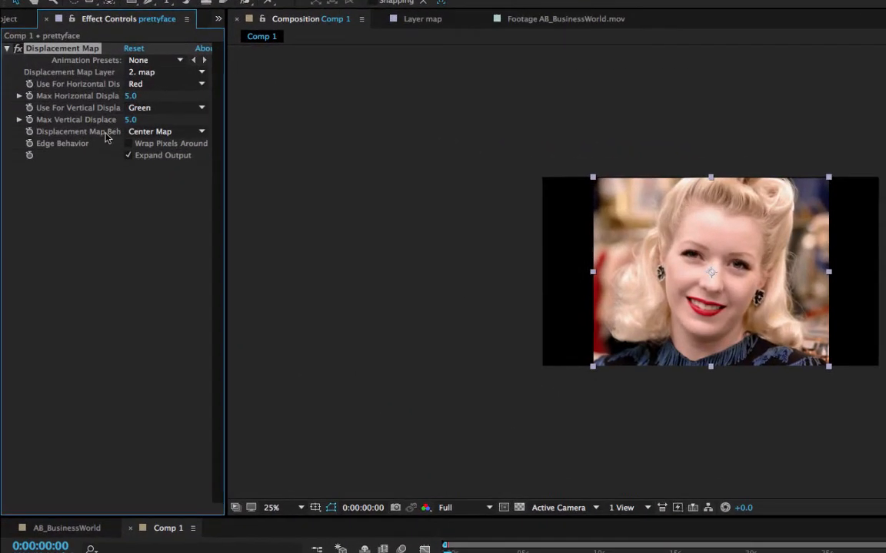
Test several maximum horizontal displacement amounts on the portrait, and set the value to 0.
click(19, 96)
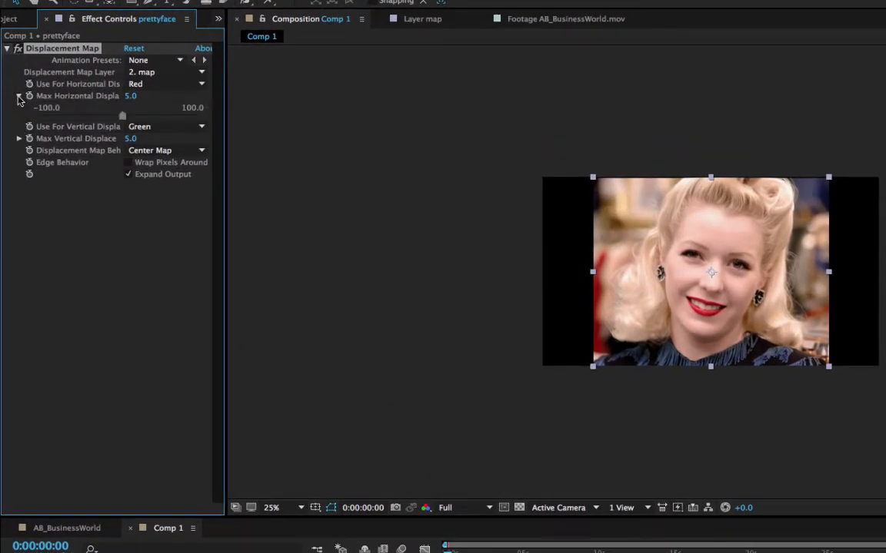
mouse_move(121, 115)
mouse_down()
mouse_move(109, 116)
mouse_move(128, 117)
mouse_up()
mouse_move(123, 116)
mouse_down()
mouse_move(30, 115)
mouse_move(273, 122)
mouse_move(130, 111)
mouse_move(95, 118)
mouse_move(140, 114)
mouse_move(129, 115)
mouse_up()
click(132, 95)
text(0)
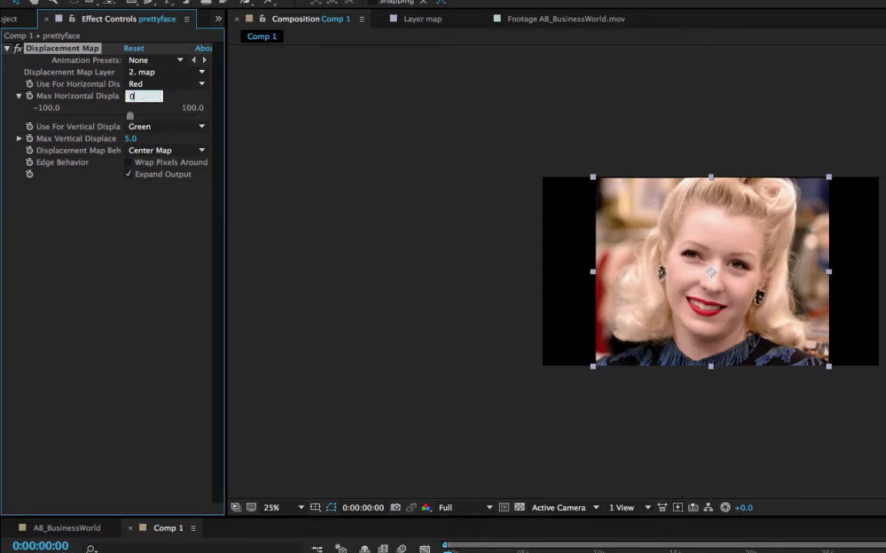
key(Return)
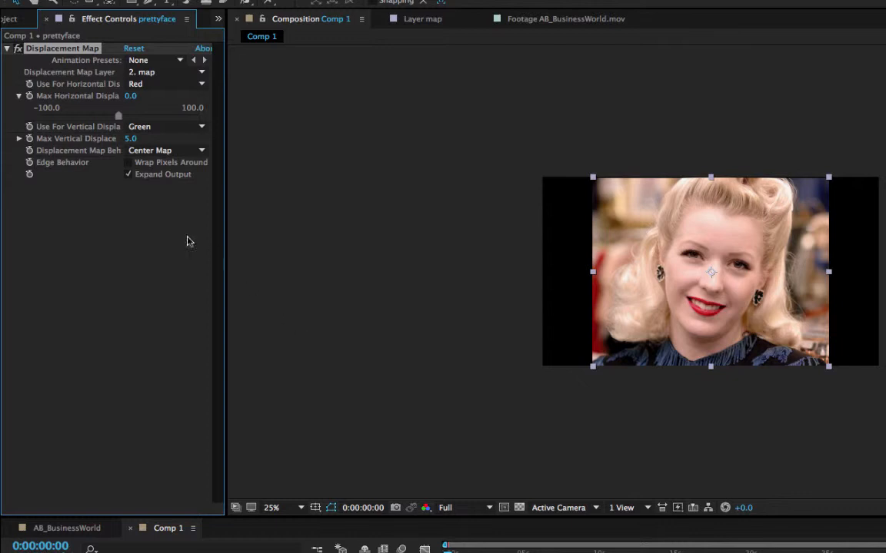
Keyframe the maximum horizontal displacement at -7 at the start and 14 at 0:00:04:23.
click(29, 95)
drag(131, 95, 126, 95)
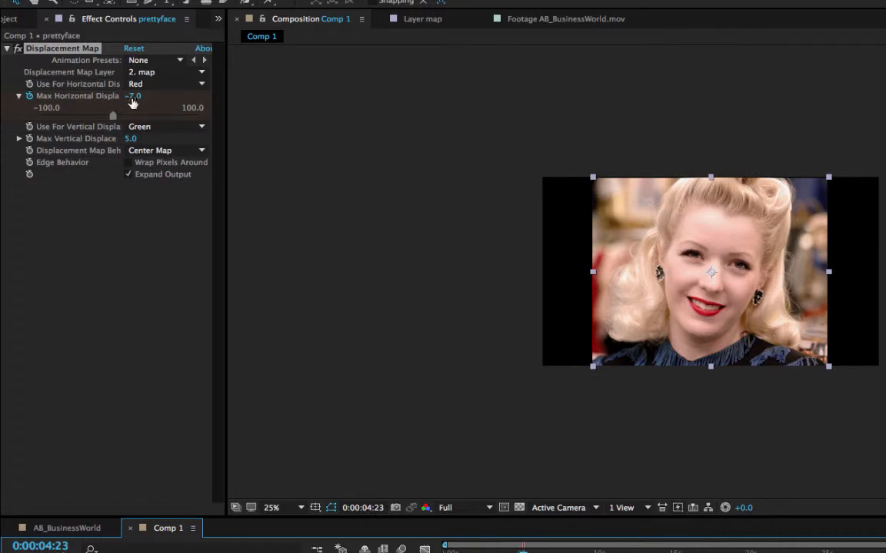
drag(132, 101, 144, 96)
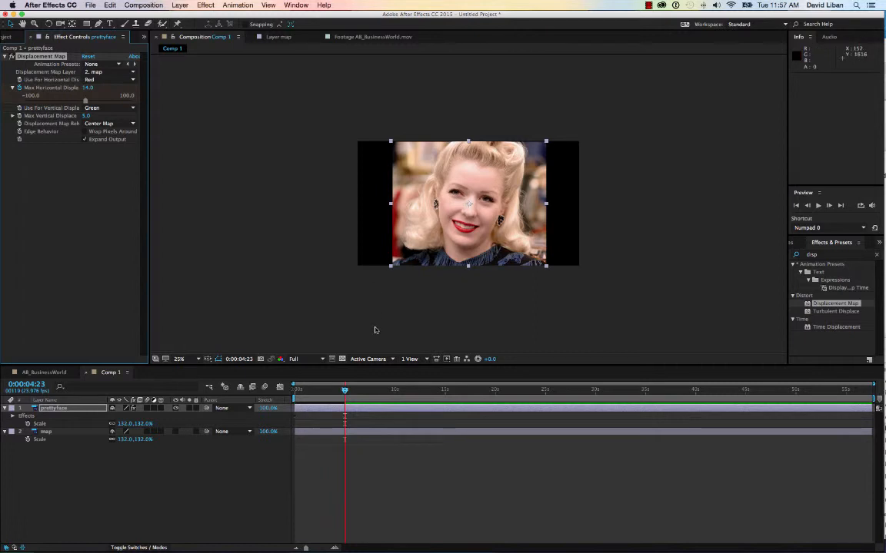
End the work area at 0:00:05:10 and preview the displacement animation.
drag(345, 394, 350, 396)
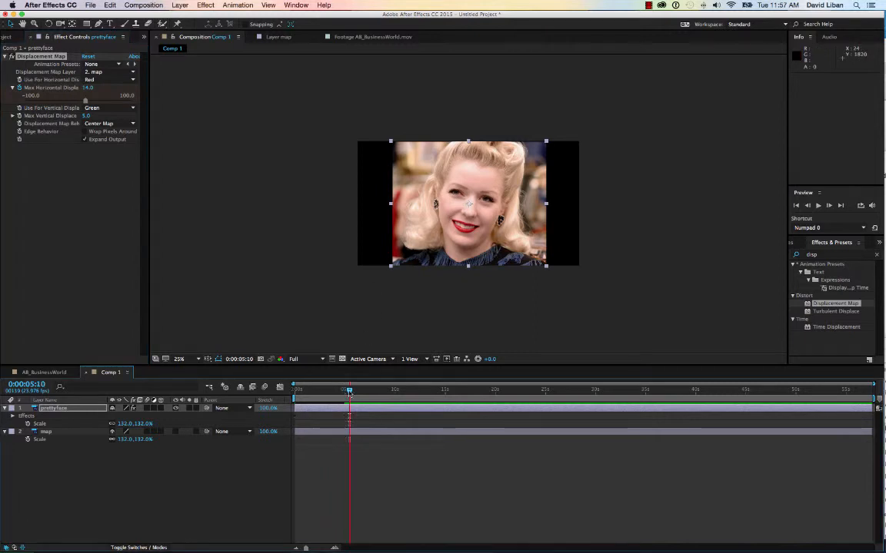
key(KP_0)
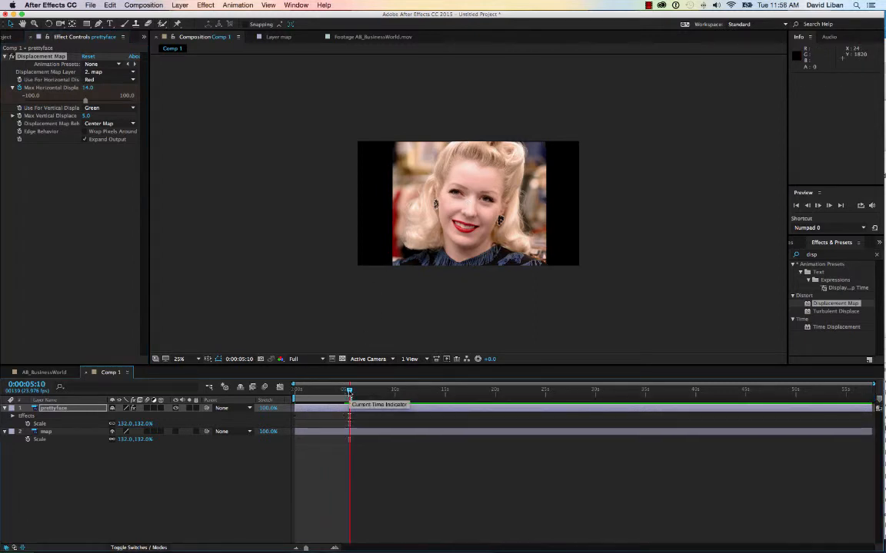